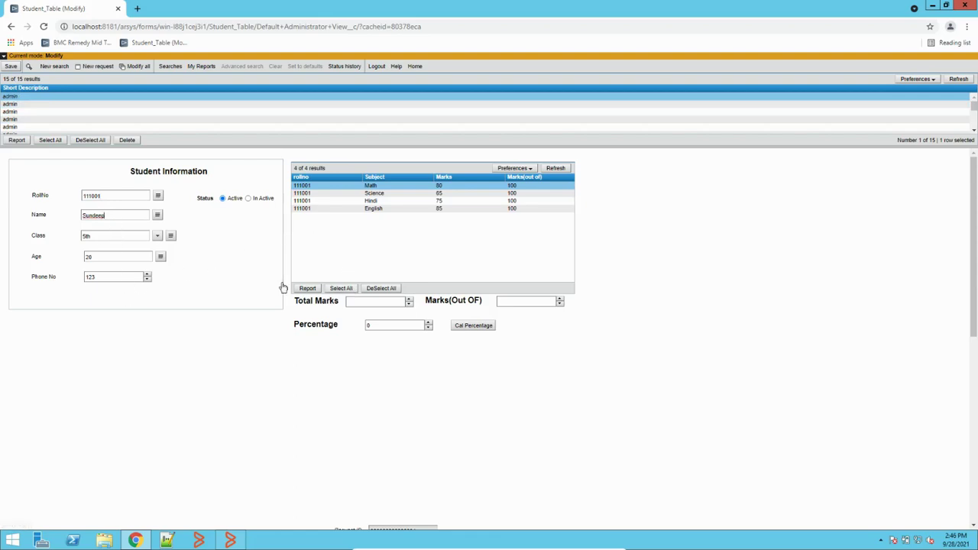
- Save the student record and calculate the percentage from its total marks
click(11, 68)
click(477, 327)
drag(387, 327, 332, 330)
- Switch to BMC Remedy Developer Studio and examine the Set Fields action of the Student_Sum_Total_Marks filter in an enlarged editor
click(230, 540)
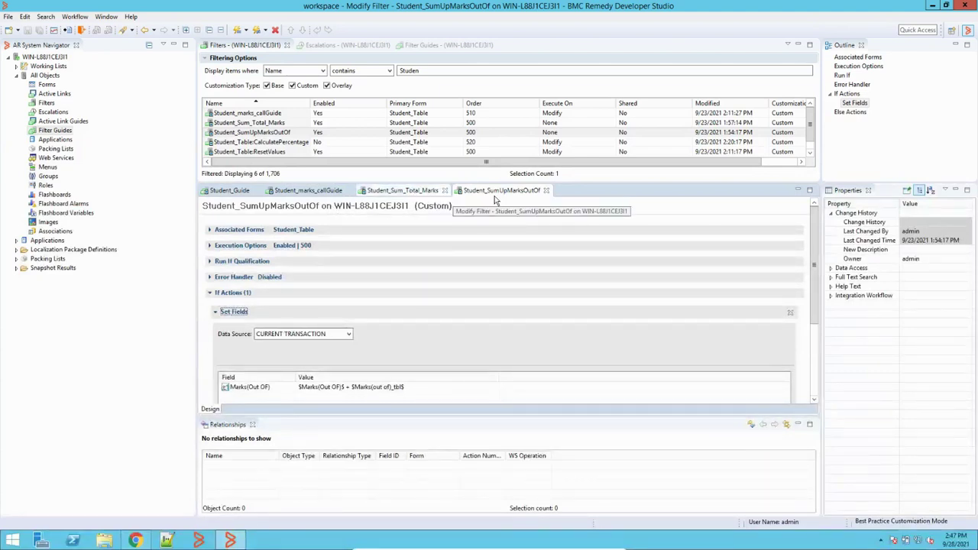
click(393, 193)
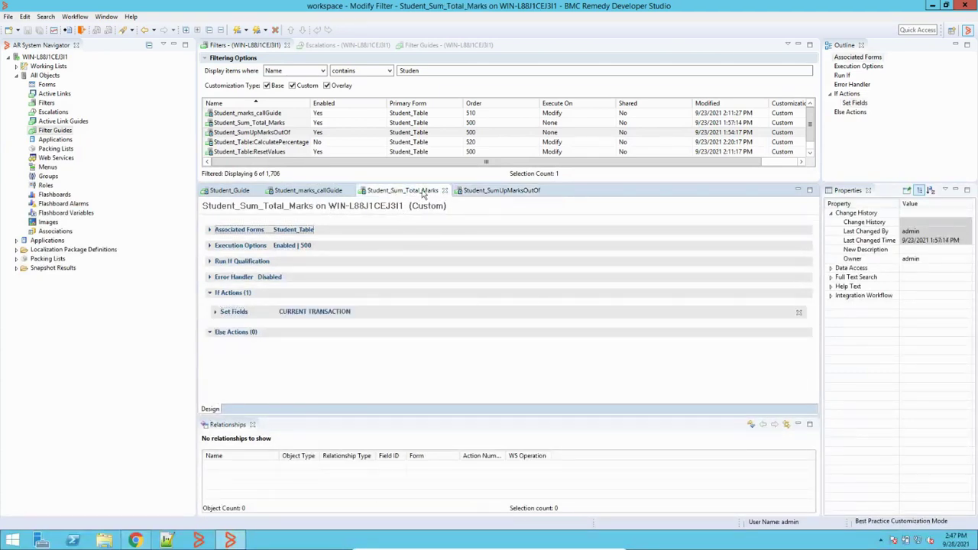
click(230, 313)
click(228, 312)
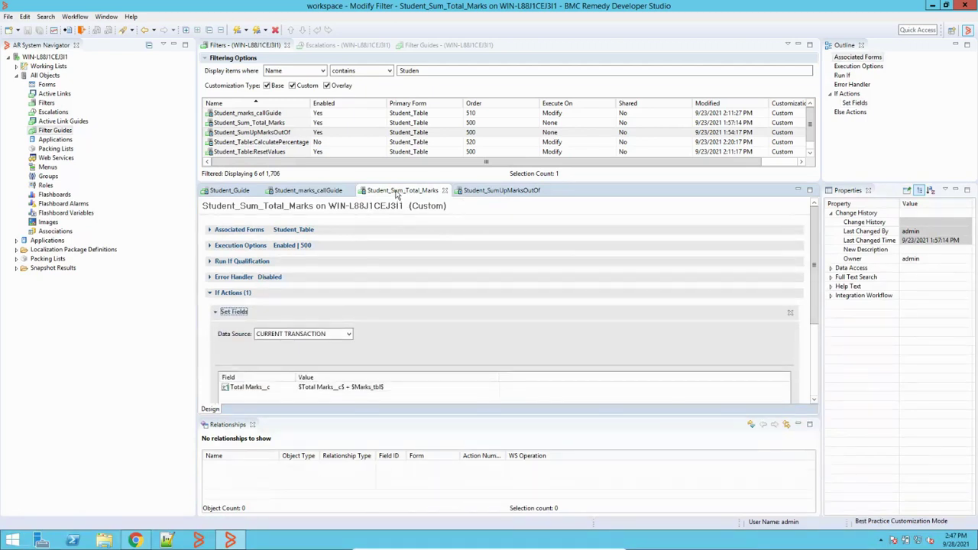
double_click(397, 192)
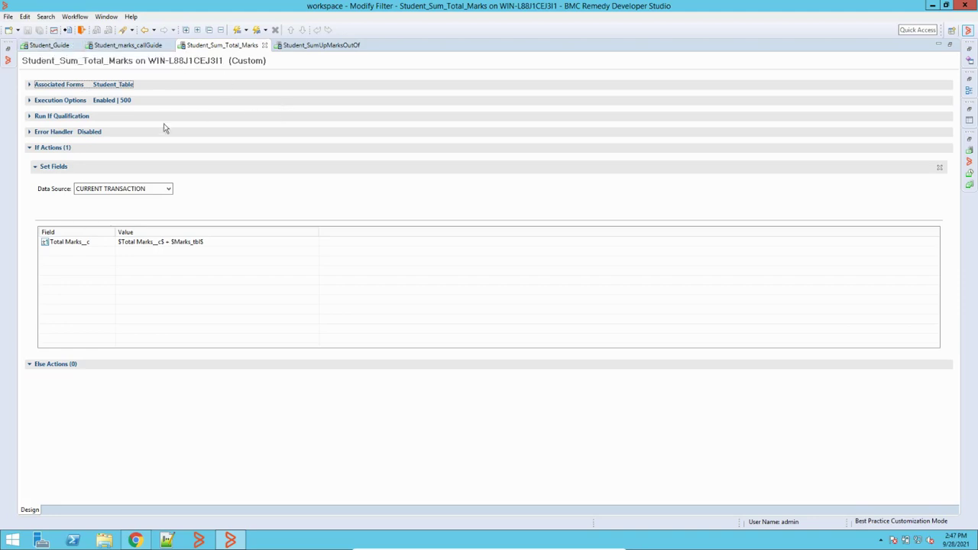
click(9, 67)
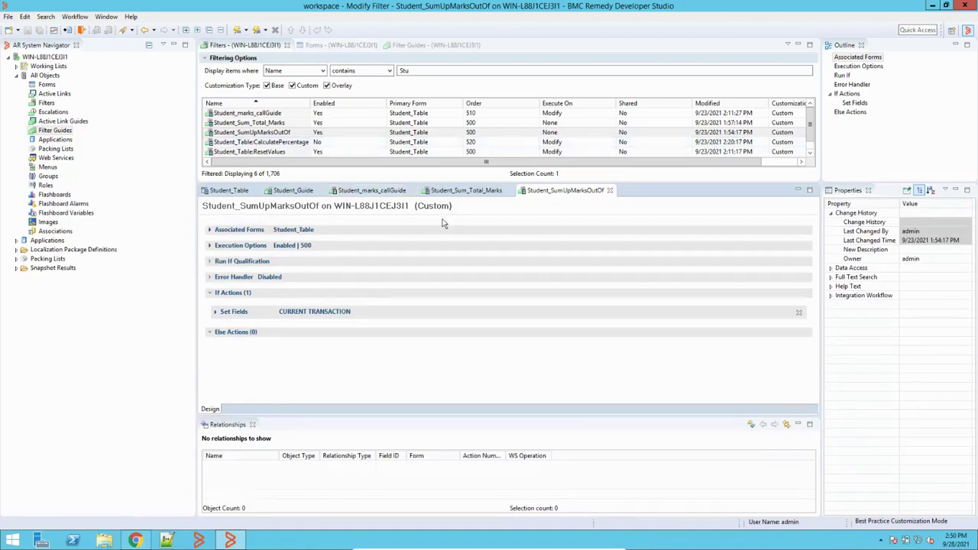
- View the Student_Table form design alongside the student record in the browser, and select the StuTable marks table
click(225, 190)
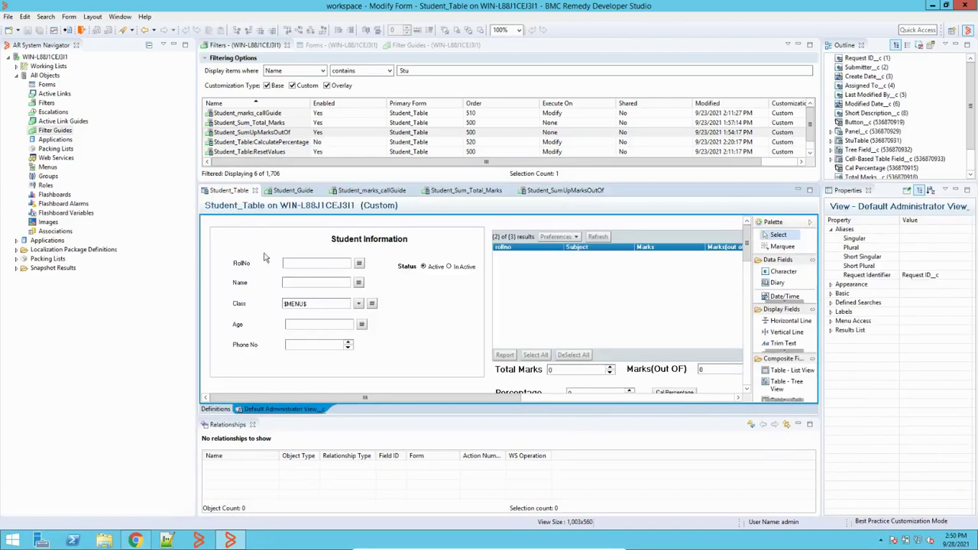
click(134, 540)
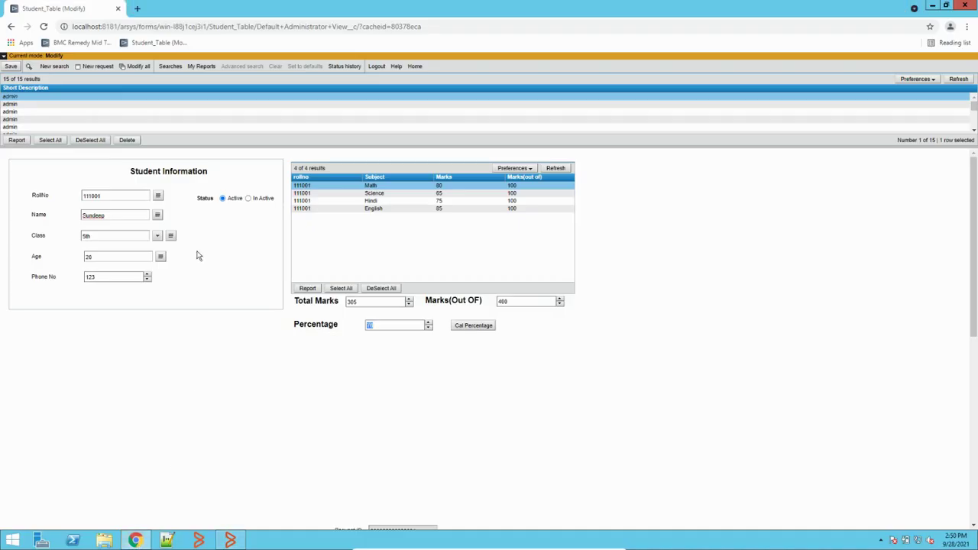
click(167, 540)
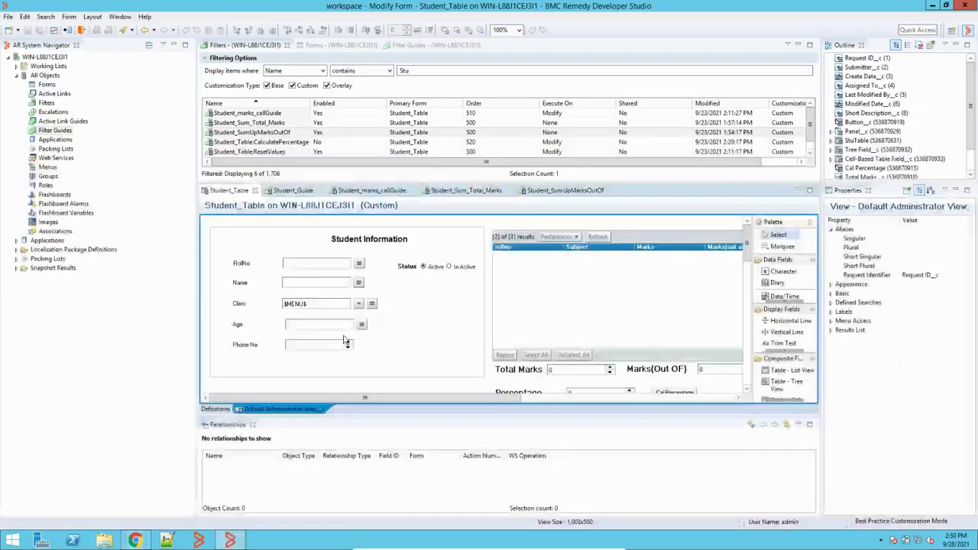
click(574, 291)
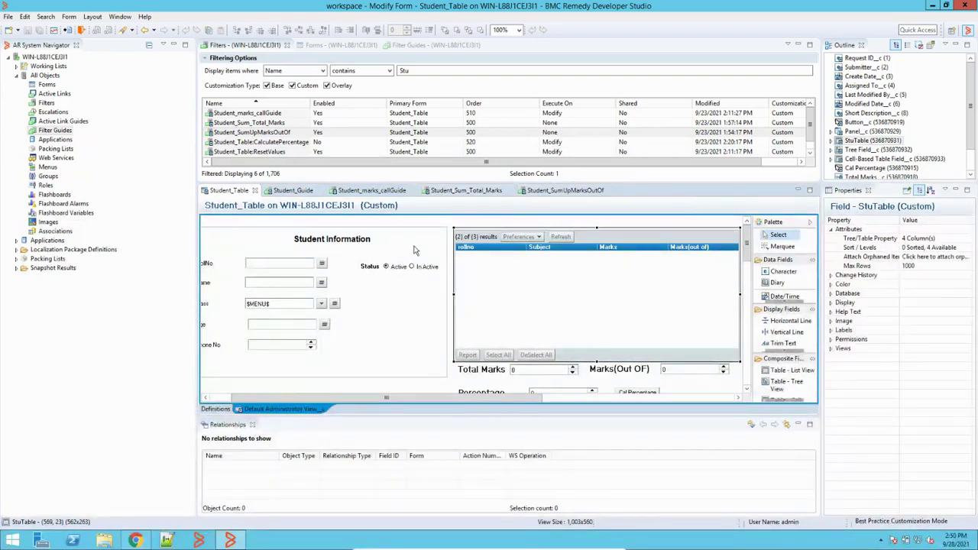
- Review the Execution Options and the Set Fields formula of the Student_Sum_Total_Marks filter
click(461, 191)
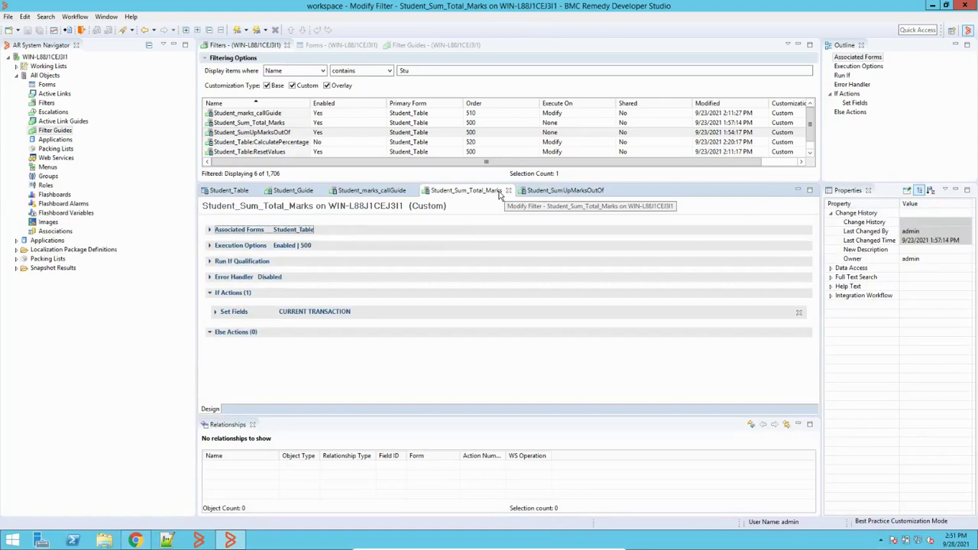
click(135, 540)
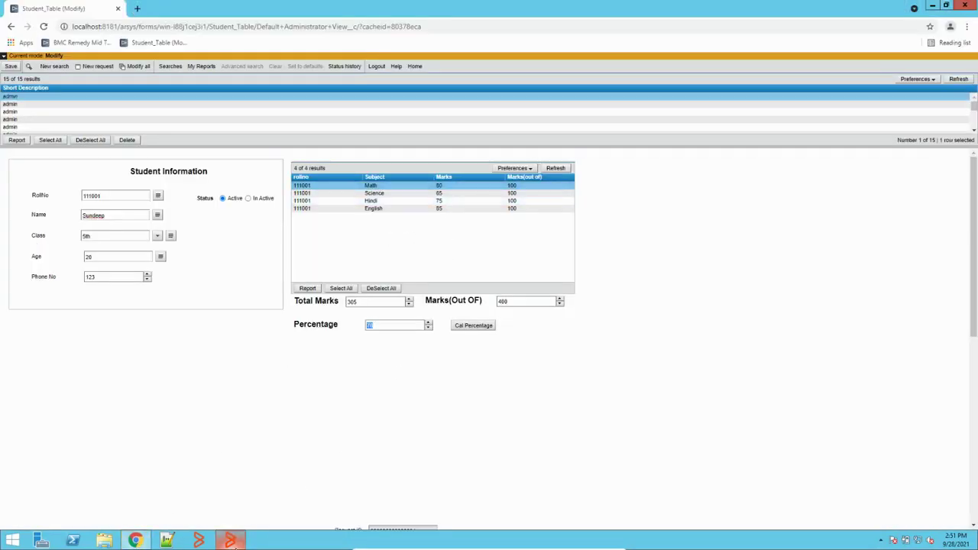
click(230, 542)
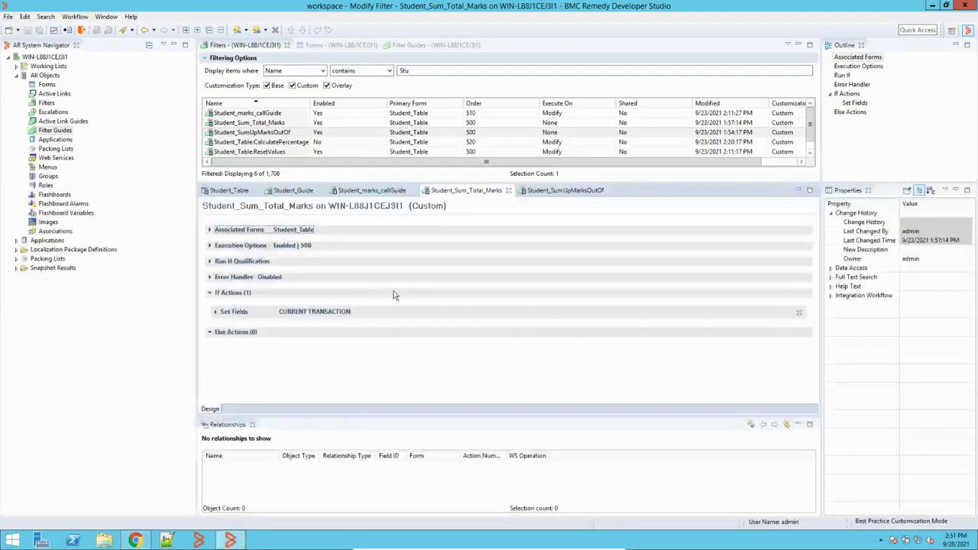
click(240, 314)
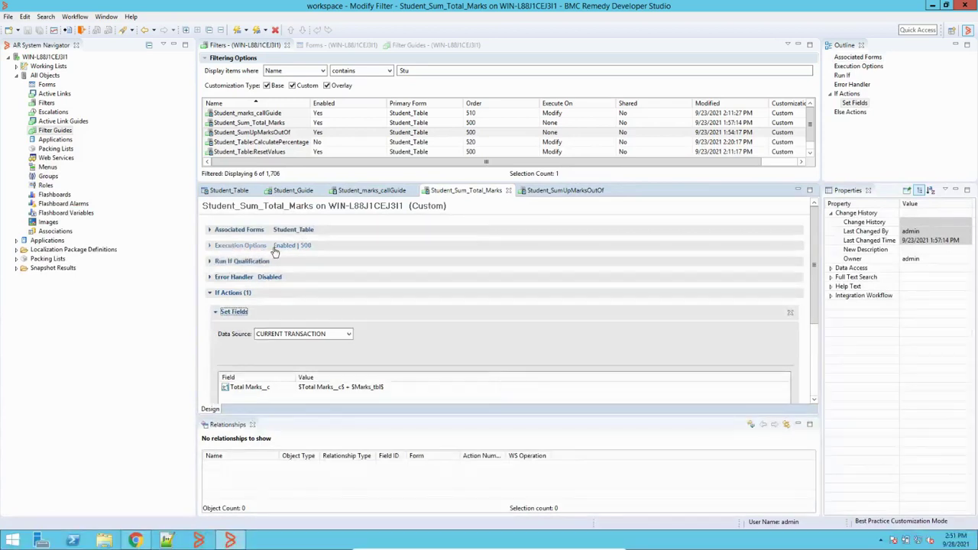
click(240, 245)
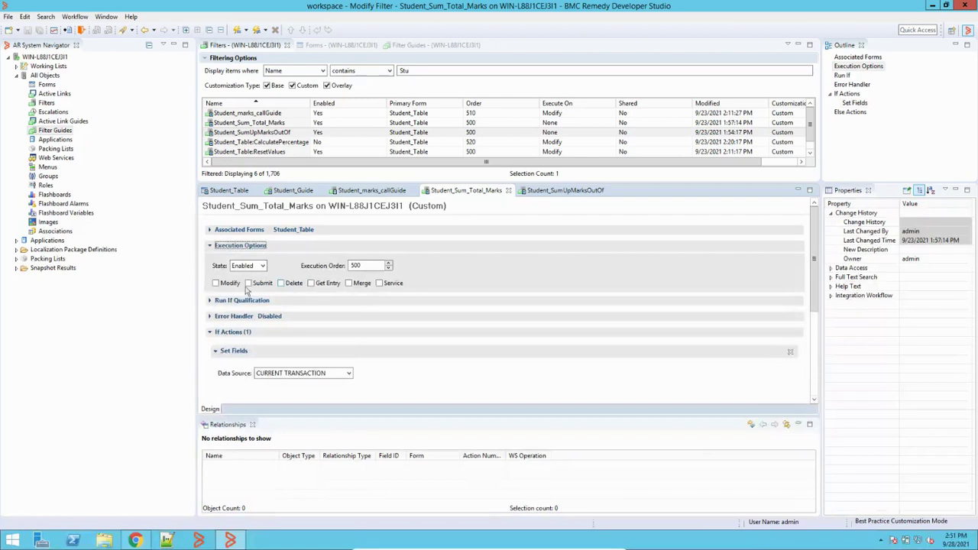
click(252, 245)
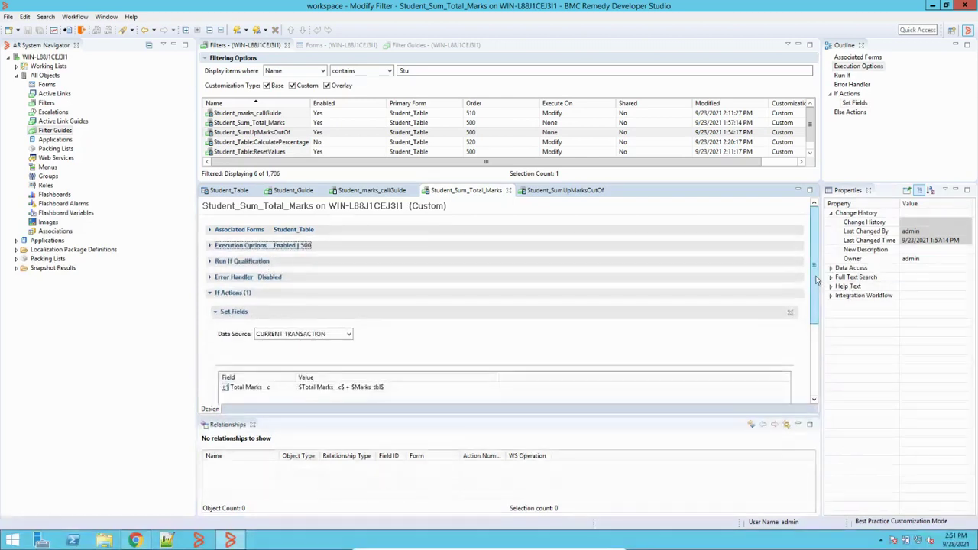
scroll(424, 340, down, 3)
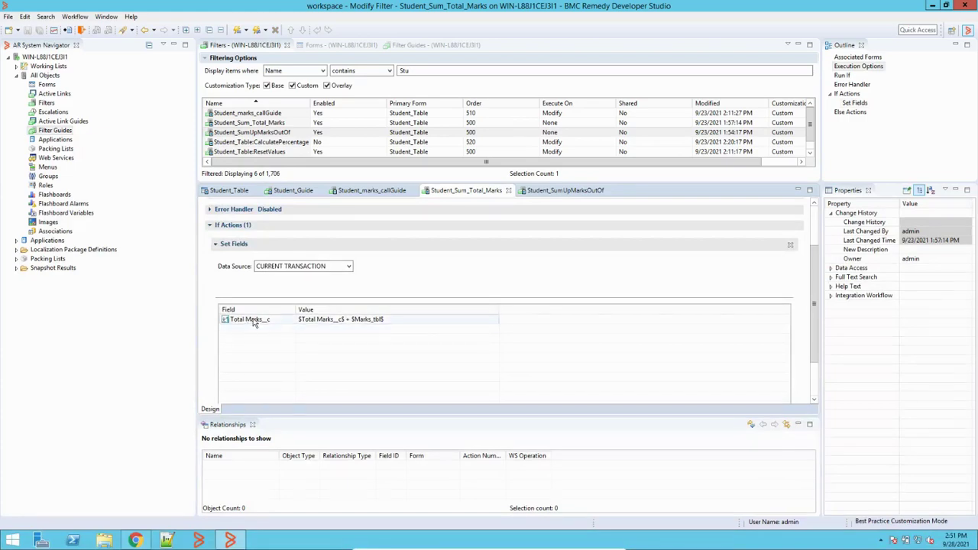
- Match the Total Marks field and the Marks column on the Student_Table form to the Student_Sum_Total_Marks formula
click(229, 190)
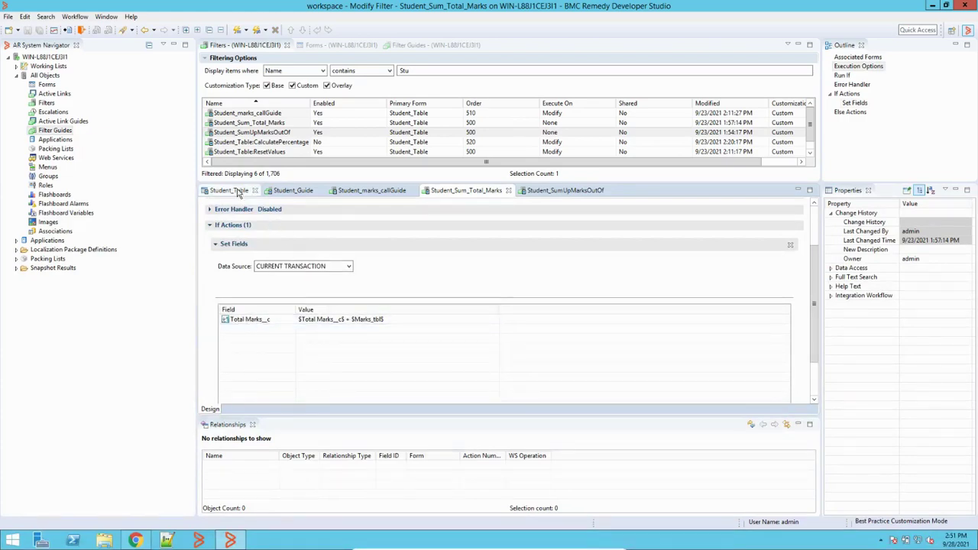
click(536, 371)
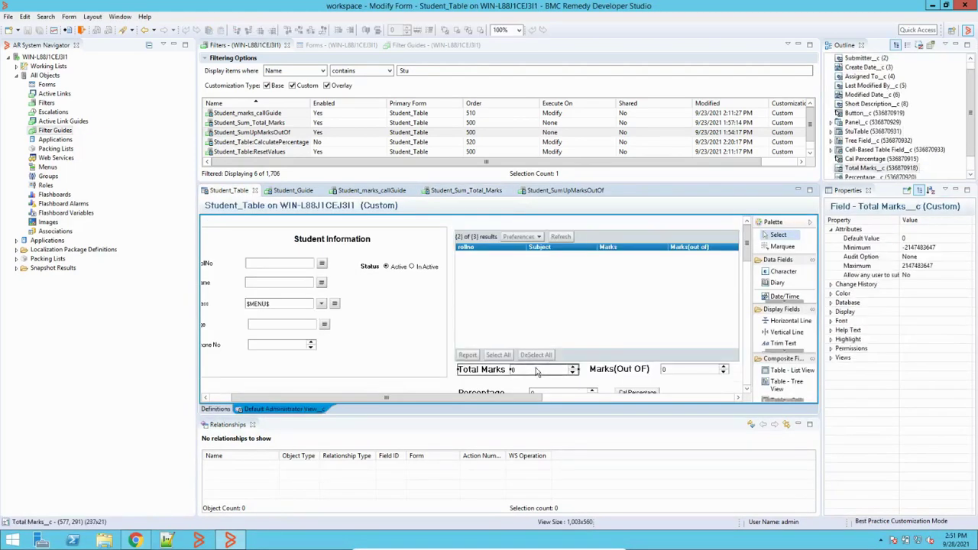
click(486, 191)
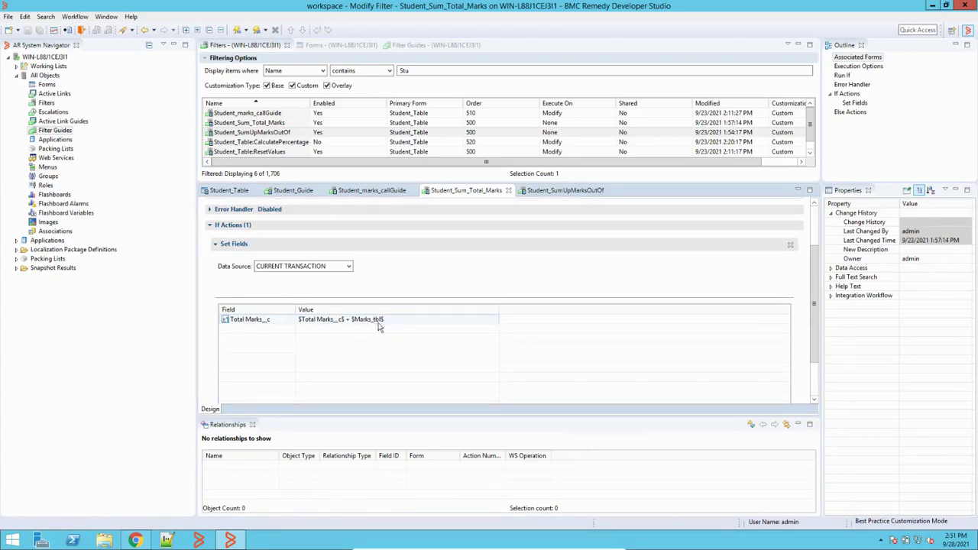
click(229, 191)
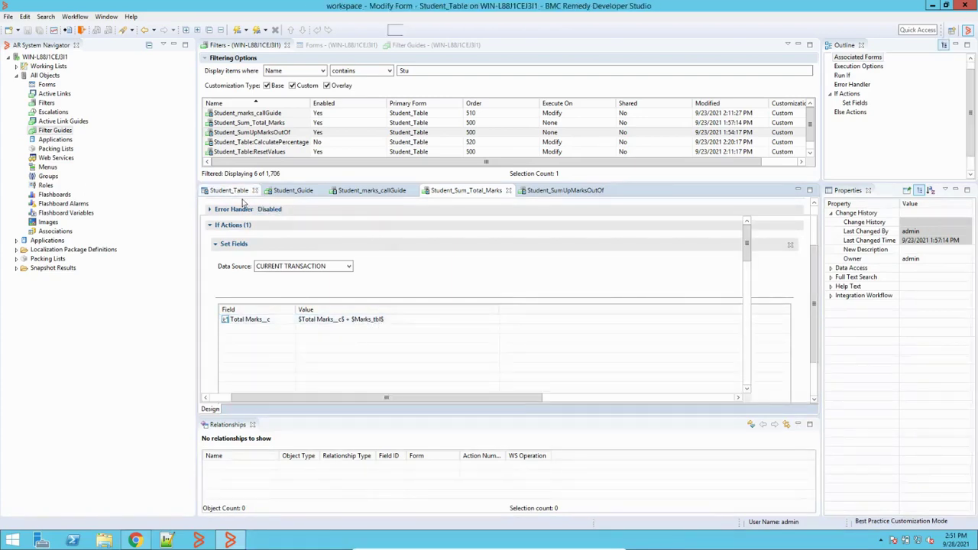
click(617, 248)
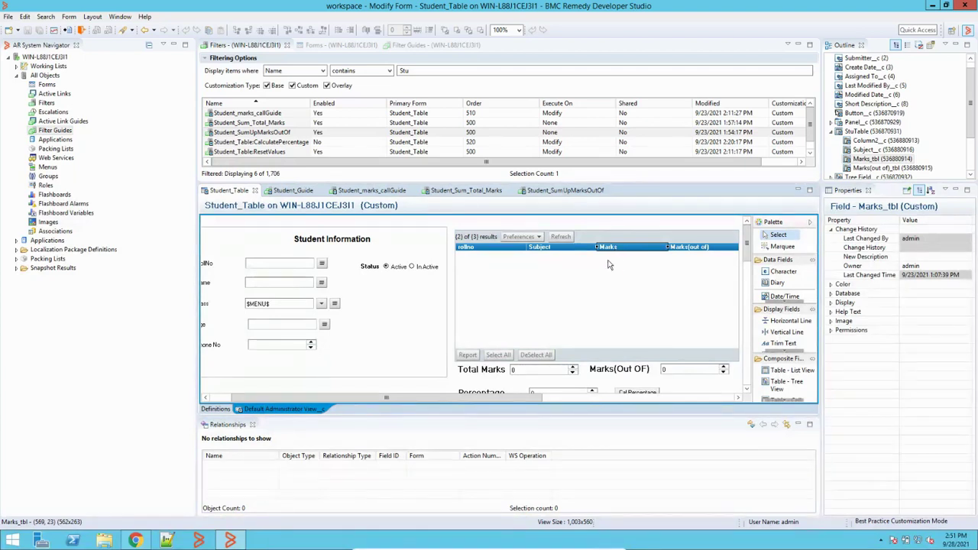
click(473, 190)
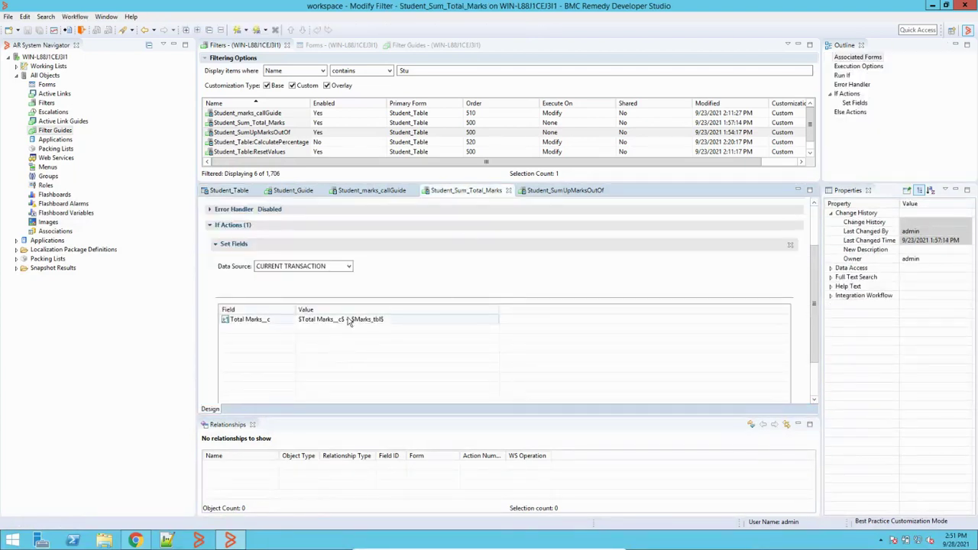
- Examine the Set Fields action of the Student_SumUpMarksOutOf filter and the matching Marks(out of) column on the Student_Table form
click(566, 191)
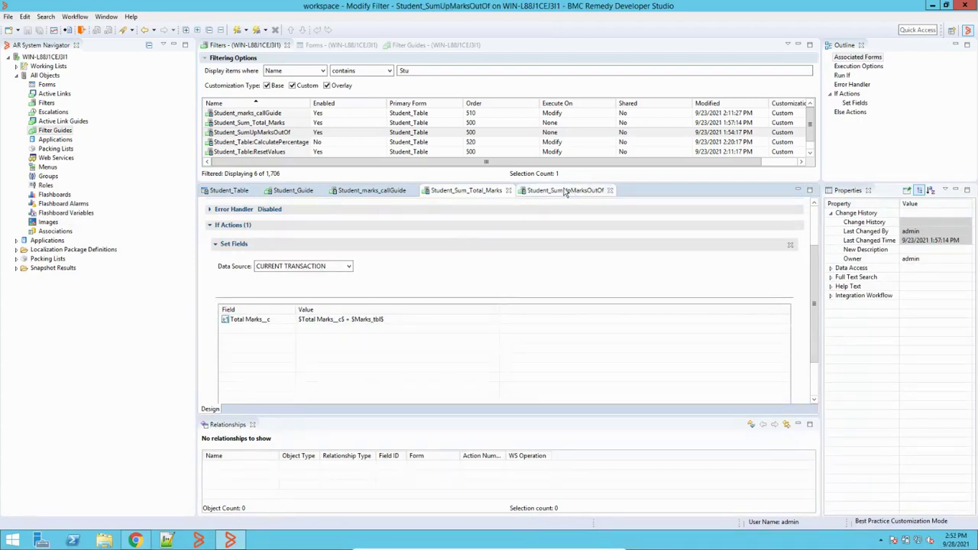
click(234, 312)
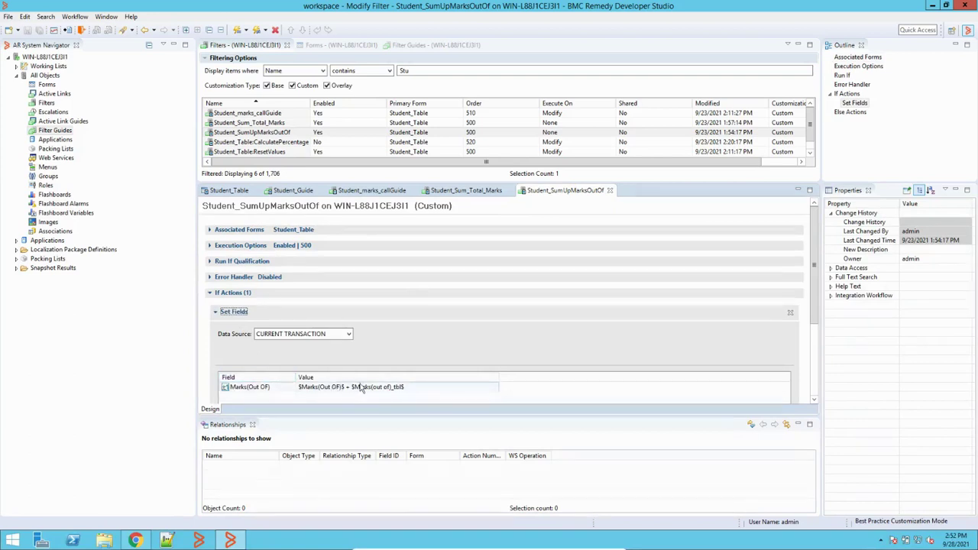
ctrl+click(382, 388)
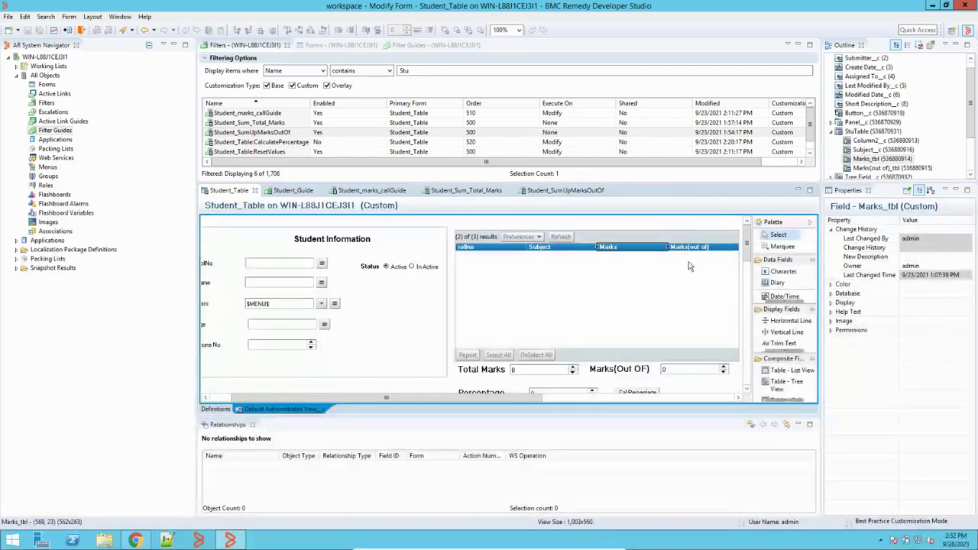
click(691, 248)
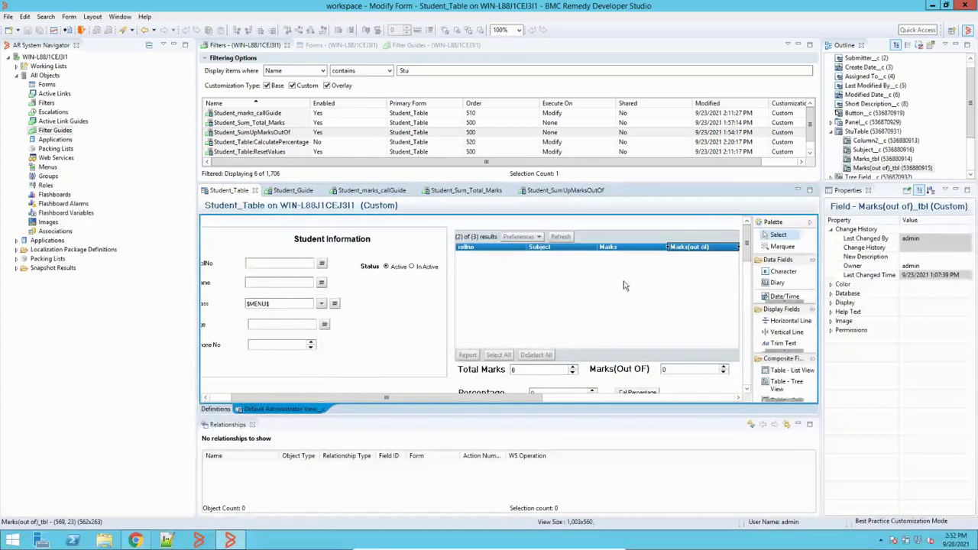
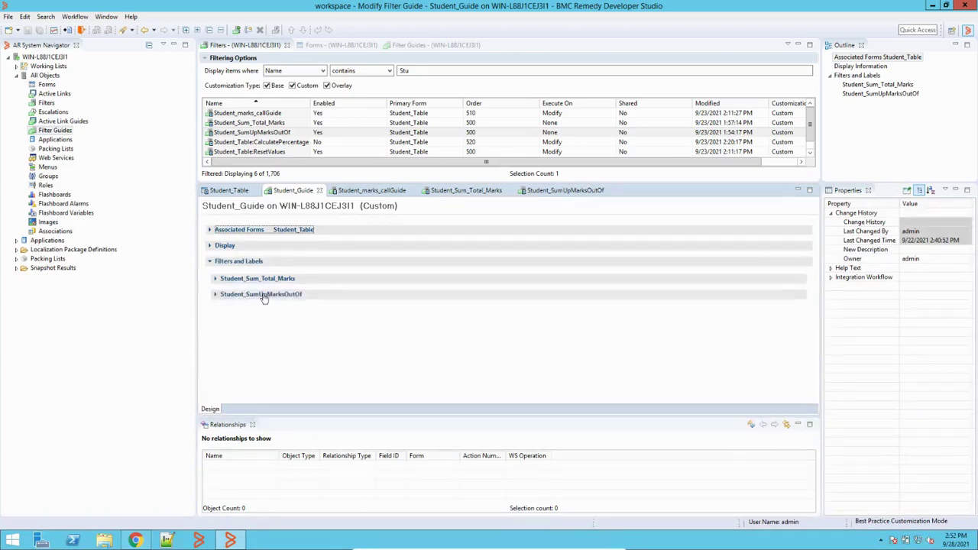
- Create a new filter guide and start adding filters to its Filters and Labels section, leaving it without a selection
right_click(59, 133)
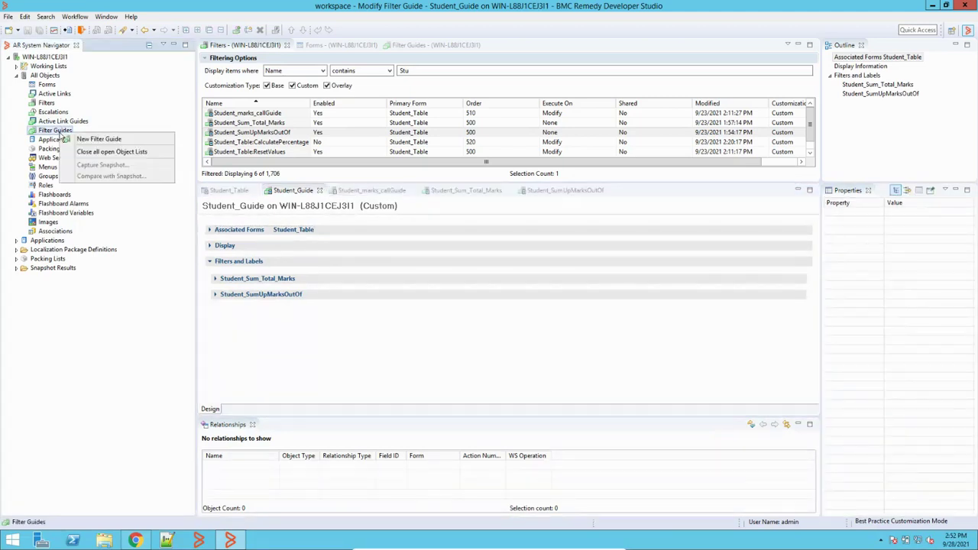
click(98, 136)
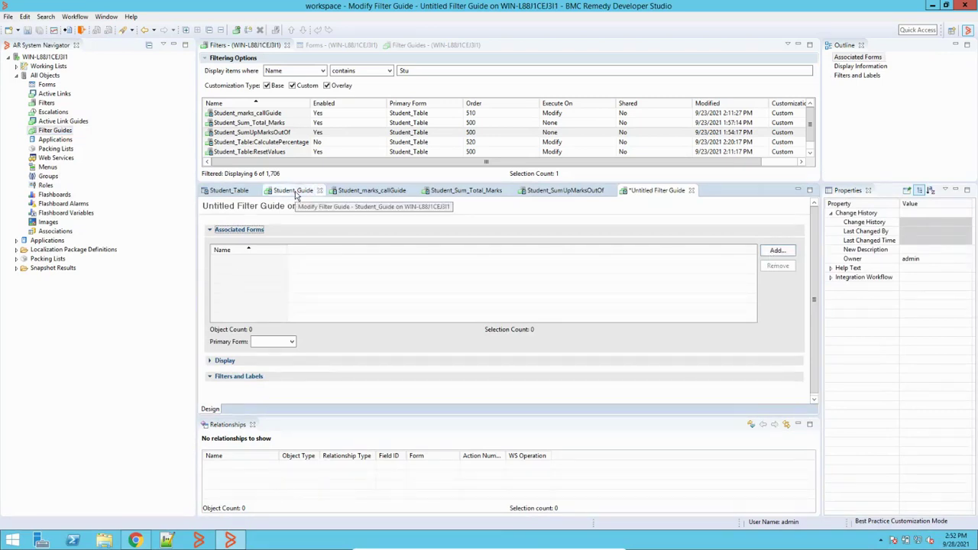
right_click(242, 377)
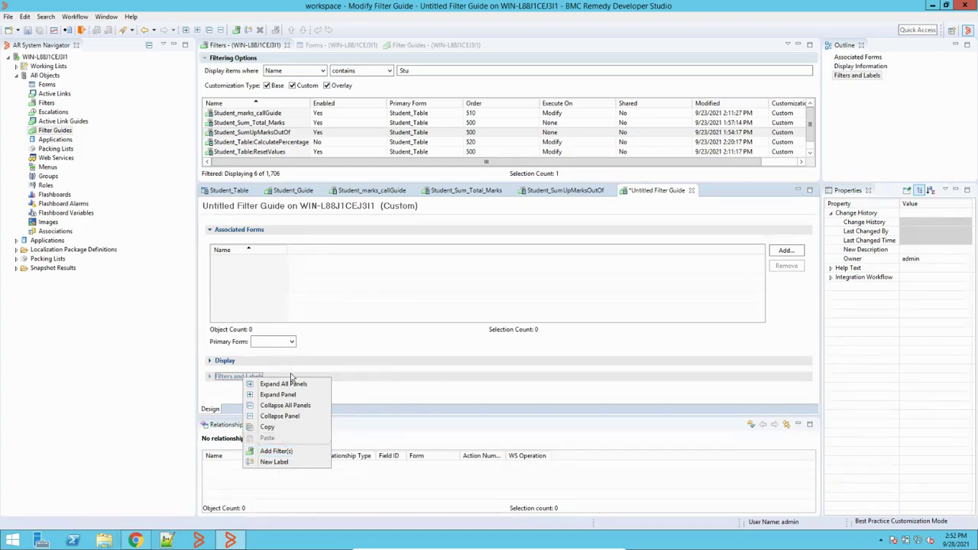
click(339, 344)
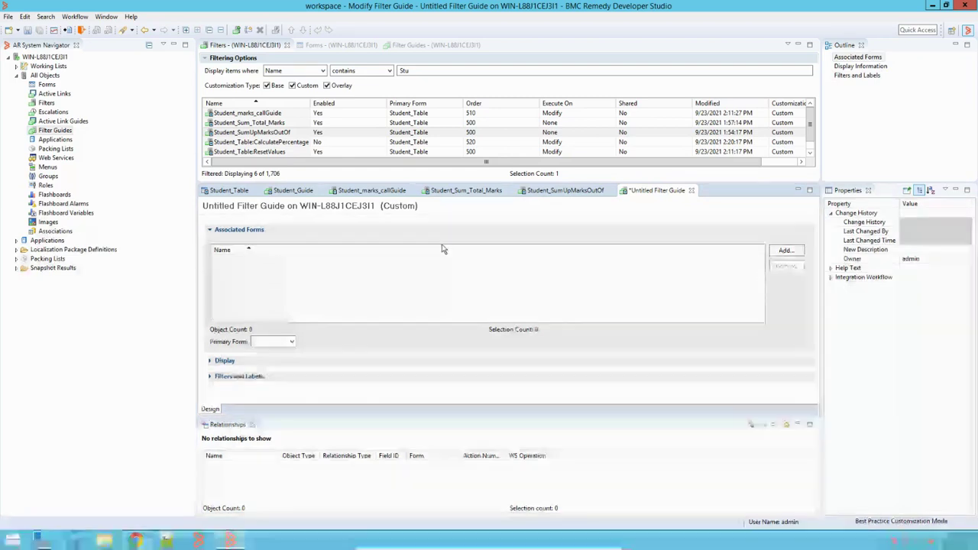
right_click(247, 379)
click(296, 453)
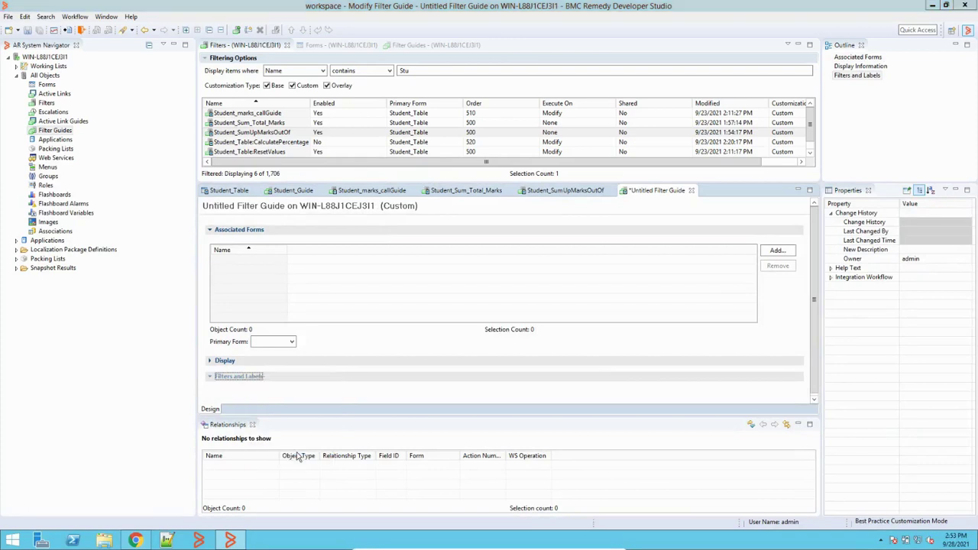
click(595, 275)
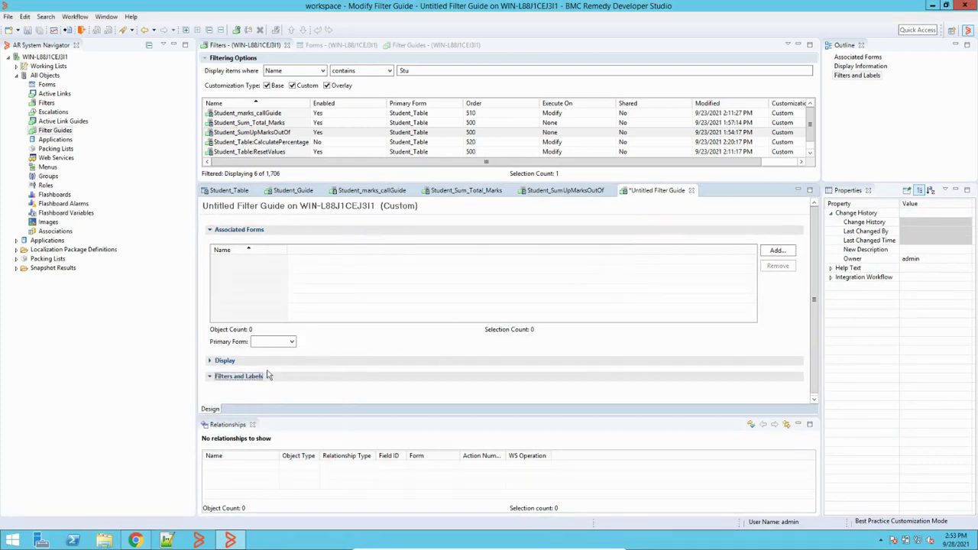
- Browse the filters that can be added to Student_Guide, leave without adding any, and review its Filters and Labels list
click(291, 191)
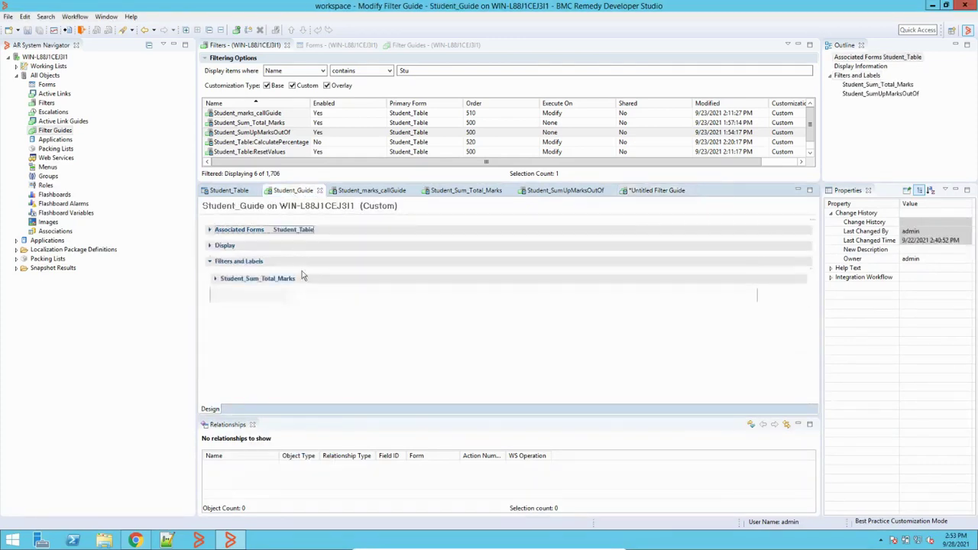
click(240, 262)
right_click(240, 263)
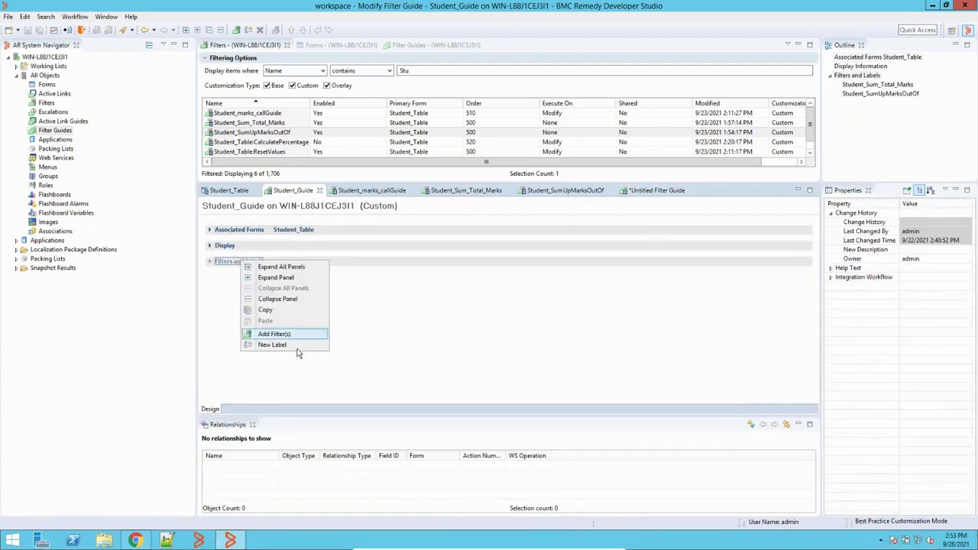
click(284, 341)
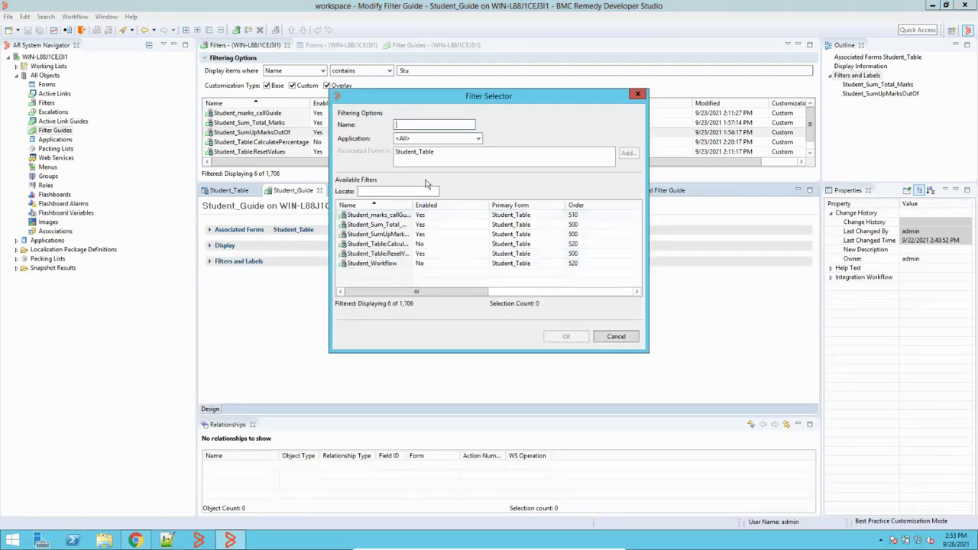
key(Tab)
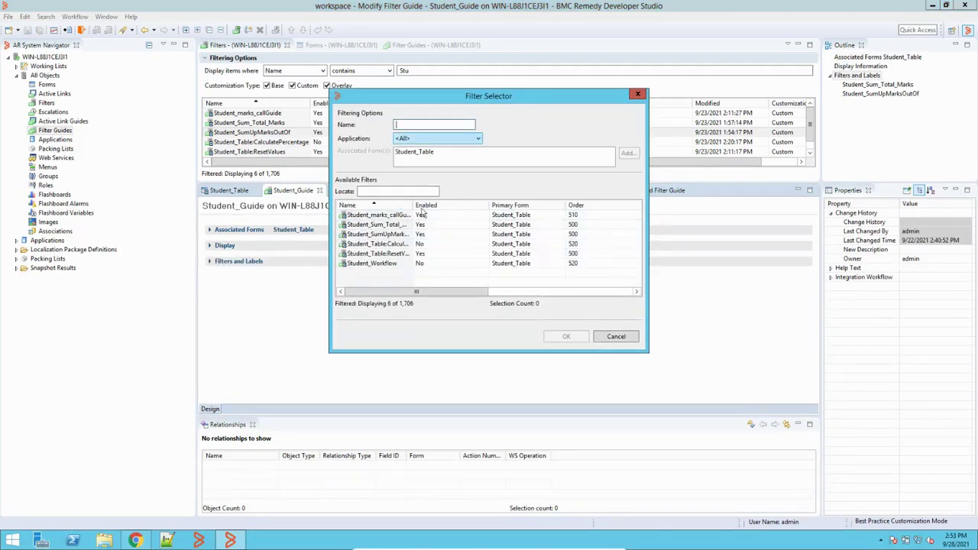
click(613, 336)
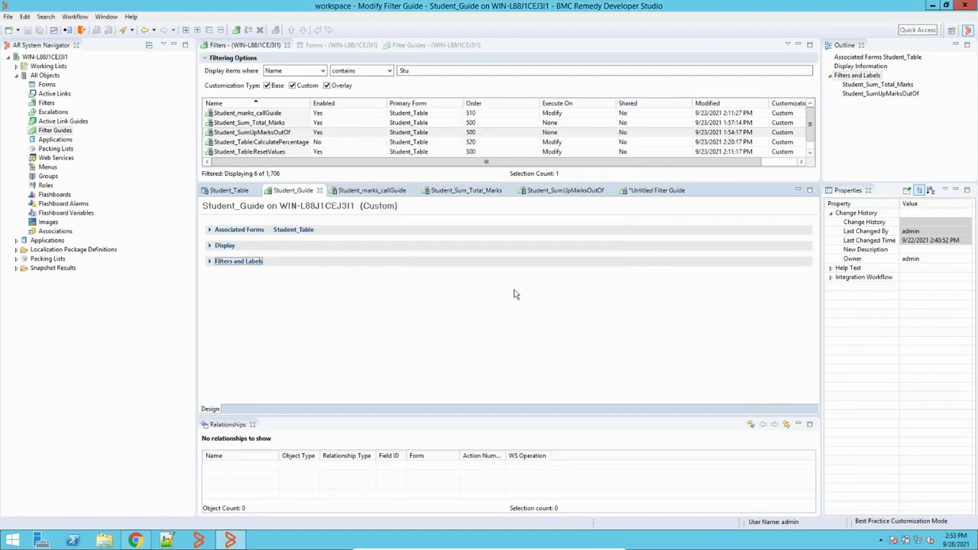
click(210, 262)
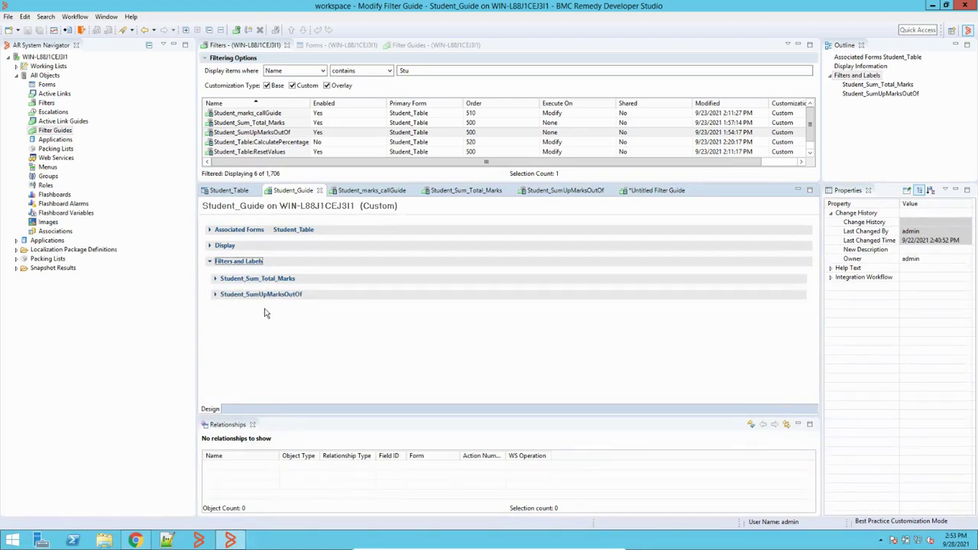
- Review the Execution Options and If Actions of the Student_marks_callGuide filter, including the available action types, and expand its Call Guide action
click(374, 191)
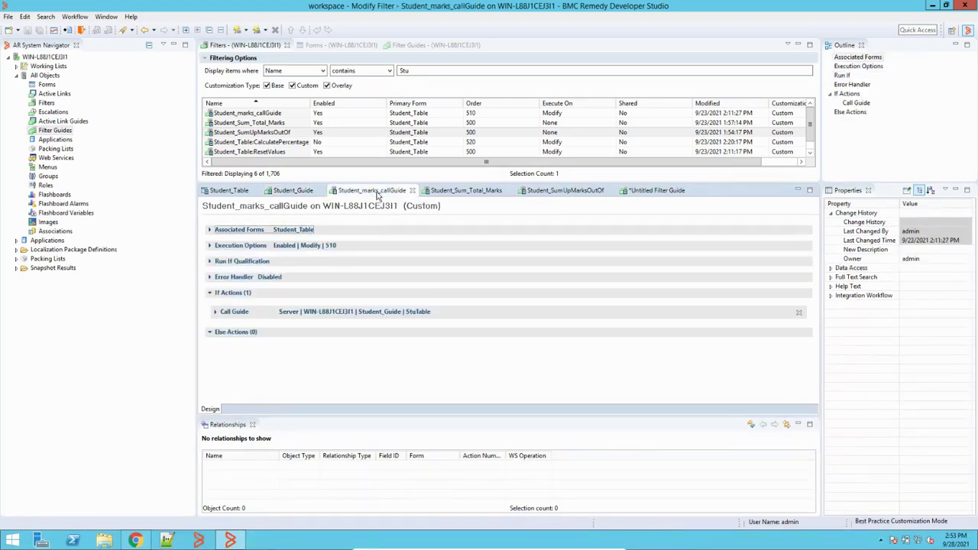
click(240, 245)
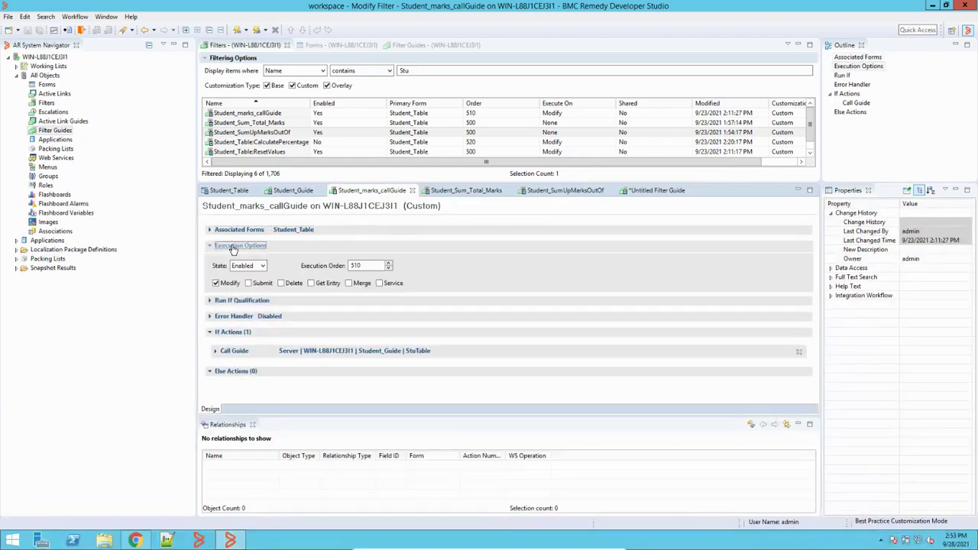
click(237, 336)
right_click(236, 338)
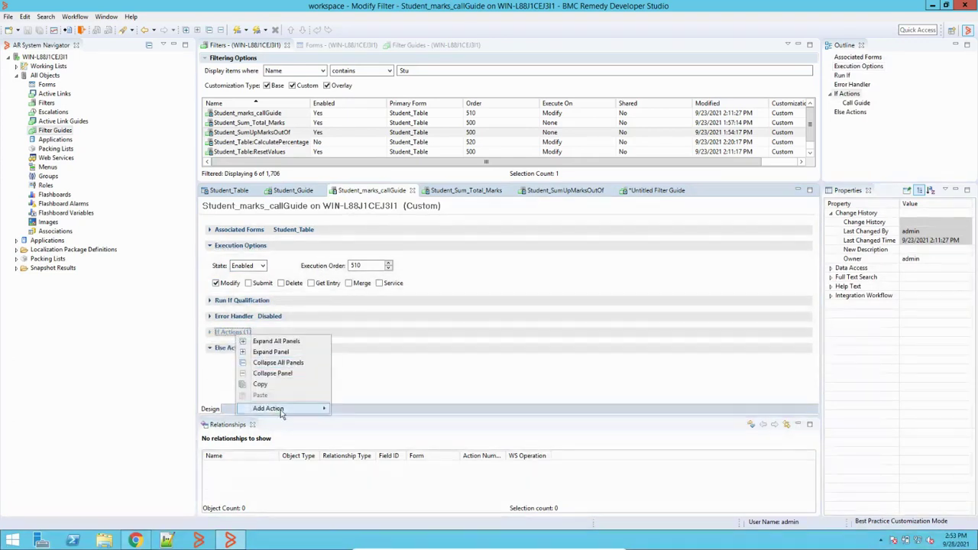
mouse_move(280, 411)
mouse_move(321, 414)
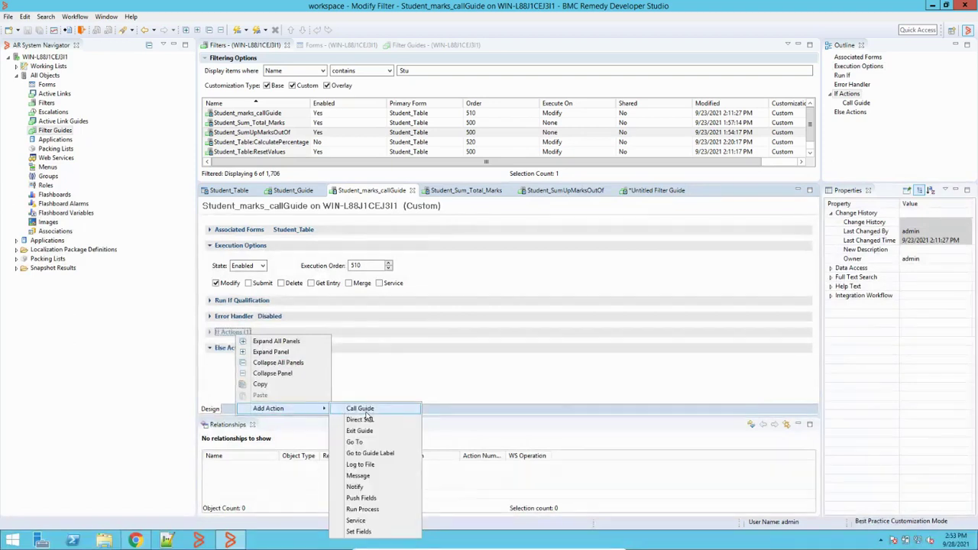
click(398, 350)
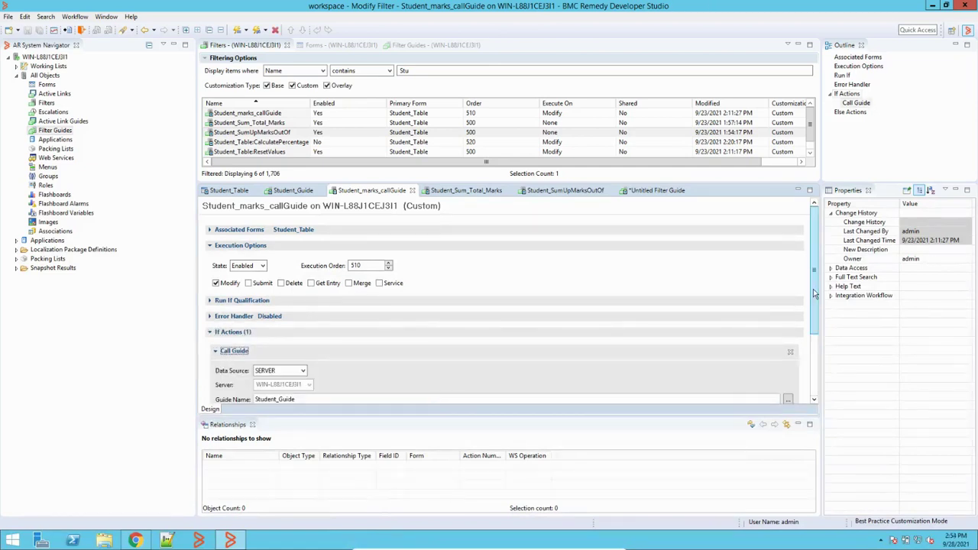
- Examine the Guide Name and Table Field choices of the Call Guide action and check StuTable on the Student_Table form
drag(815, 294, 822, 359)
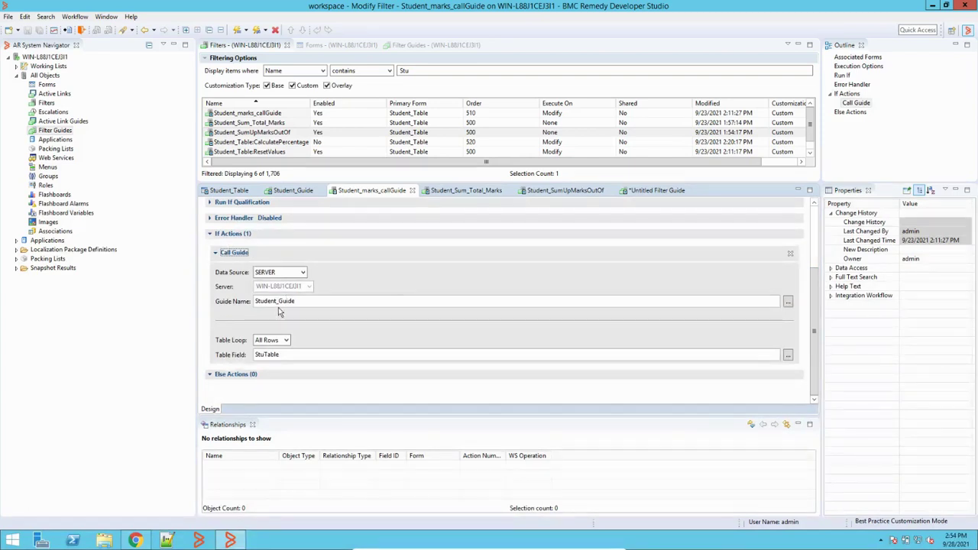
click(788, 302)
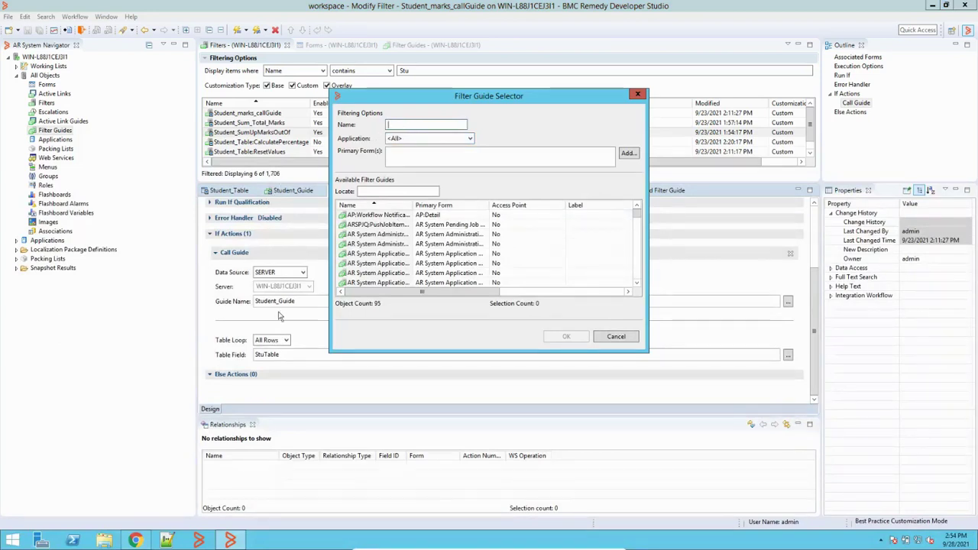
click(615, 336)
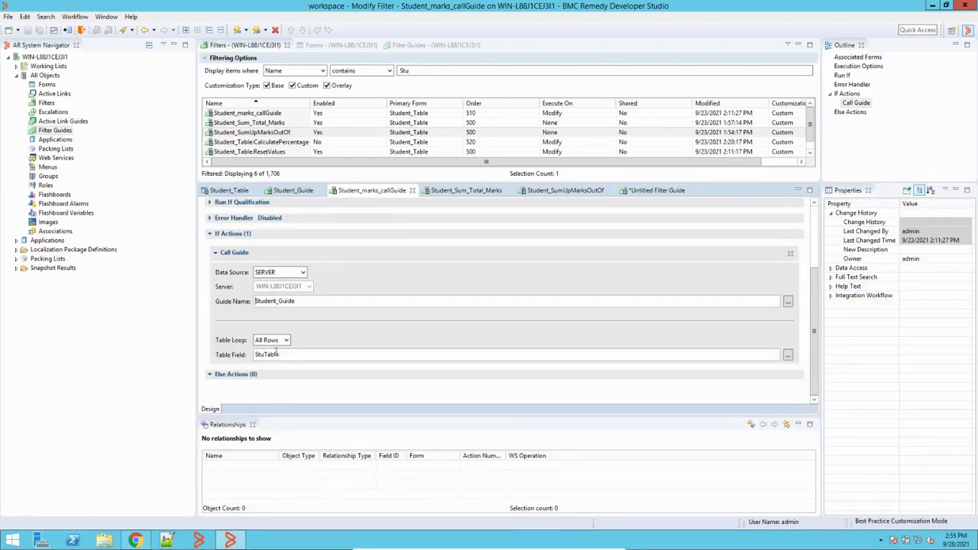
click(788, 355)
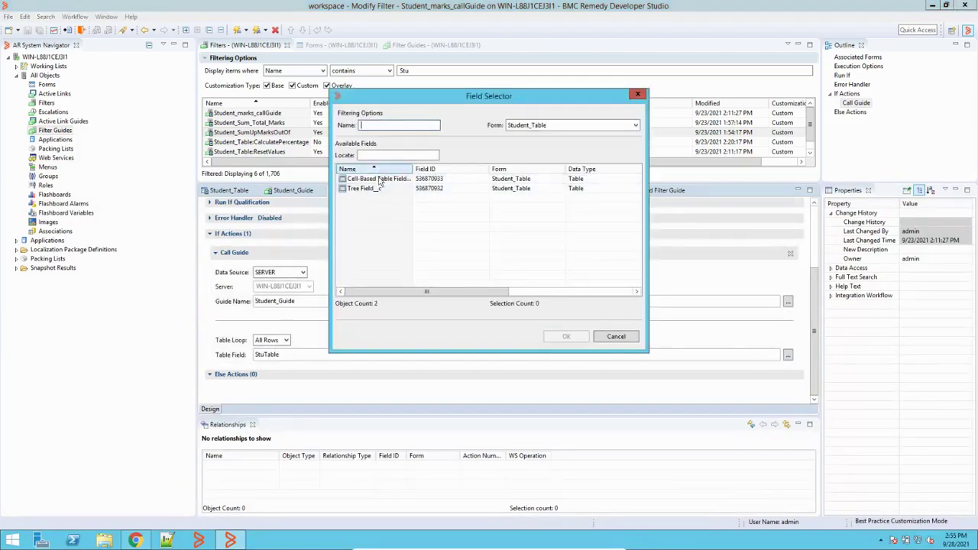
click(616, 337)
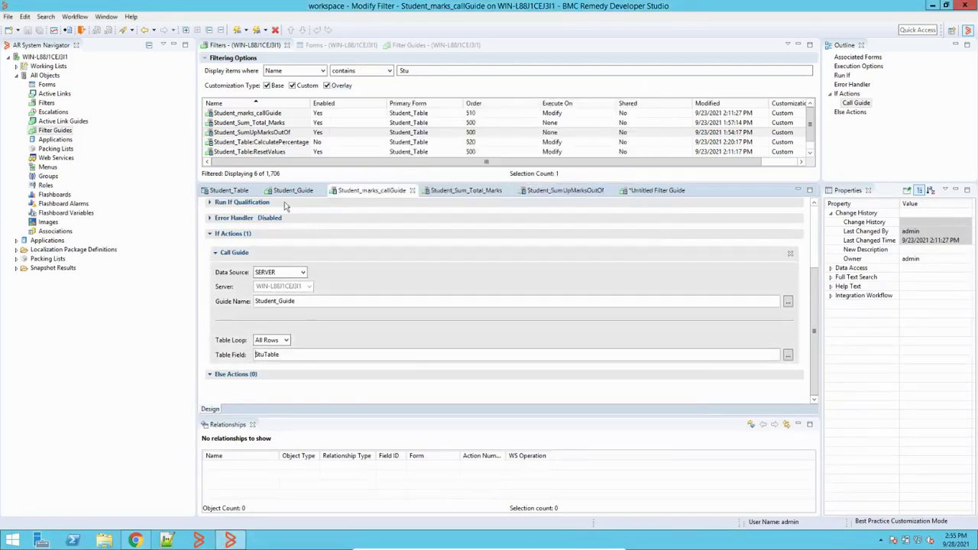
click(237, 192)
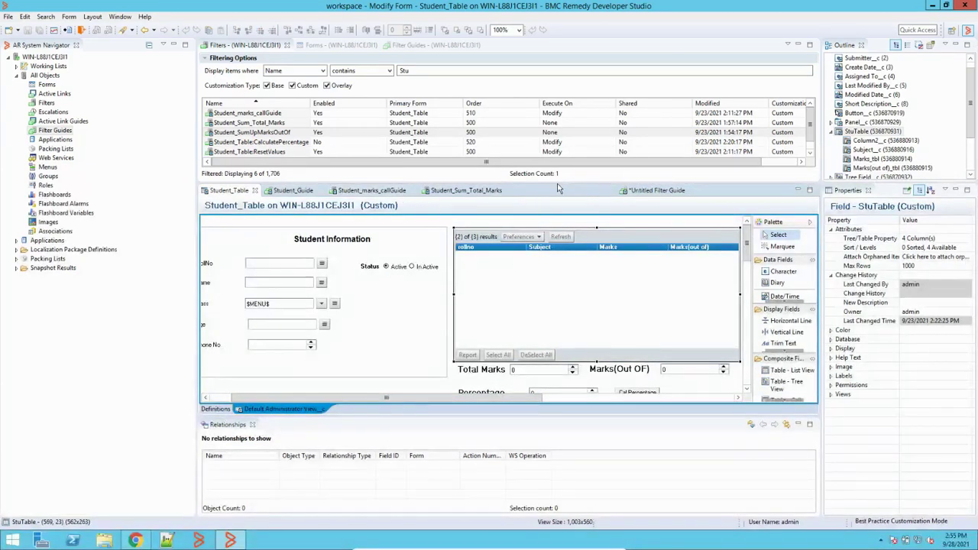
click(388, 191)
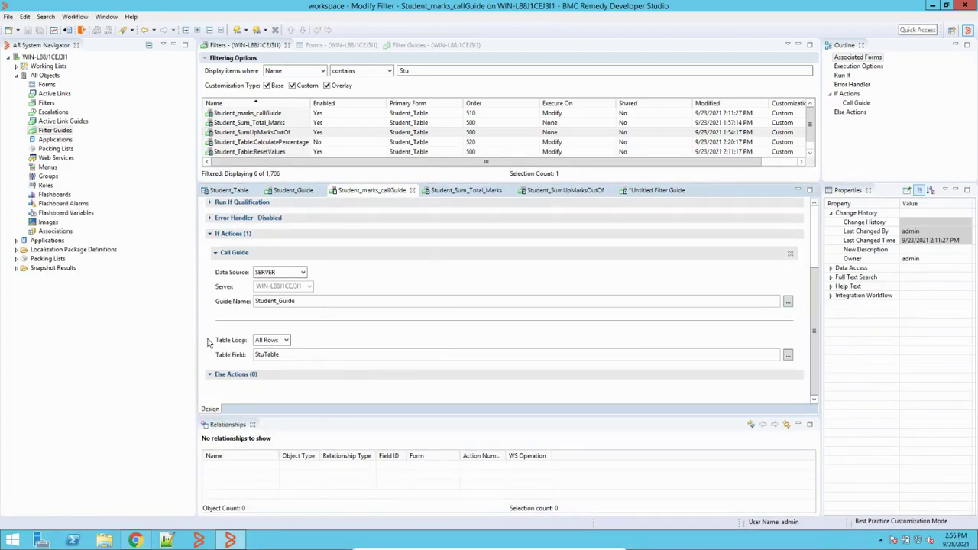
- View the Table Loop options of the Call Guide action, keeping All Rows selected
click(273, 340)
click(282, 342)
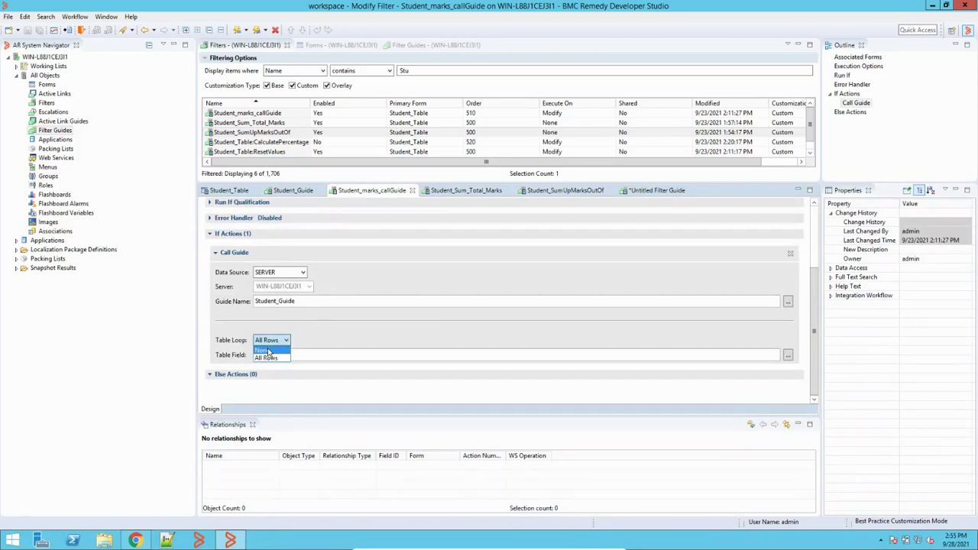
click(334, 334)
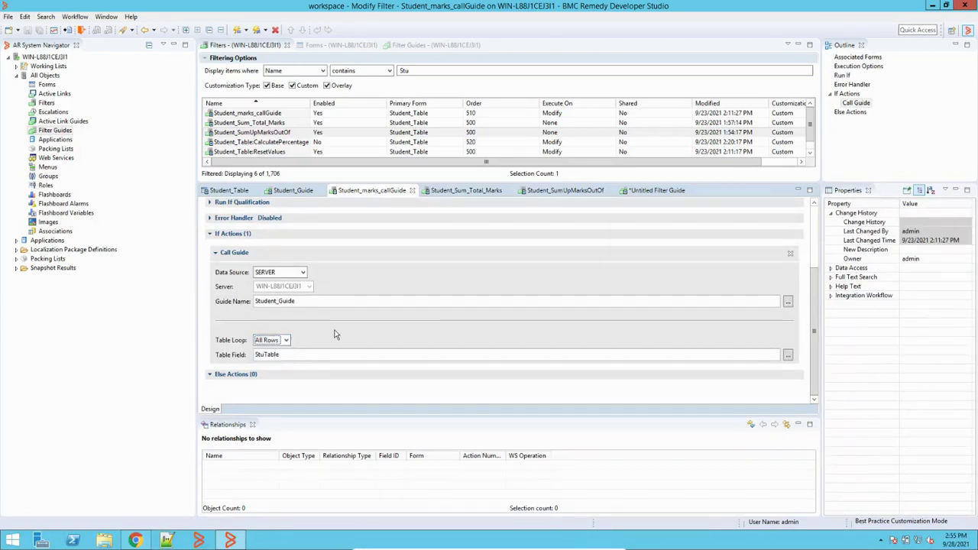
click(285, 340)
click(294, 343)
- Switch to Chrome and go through the Math, Science, Hindi and English rows of the student's marks table one by one
click(141, 537)
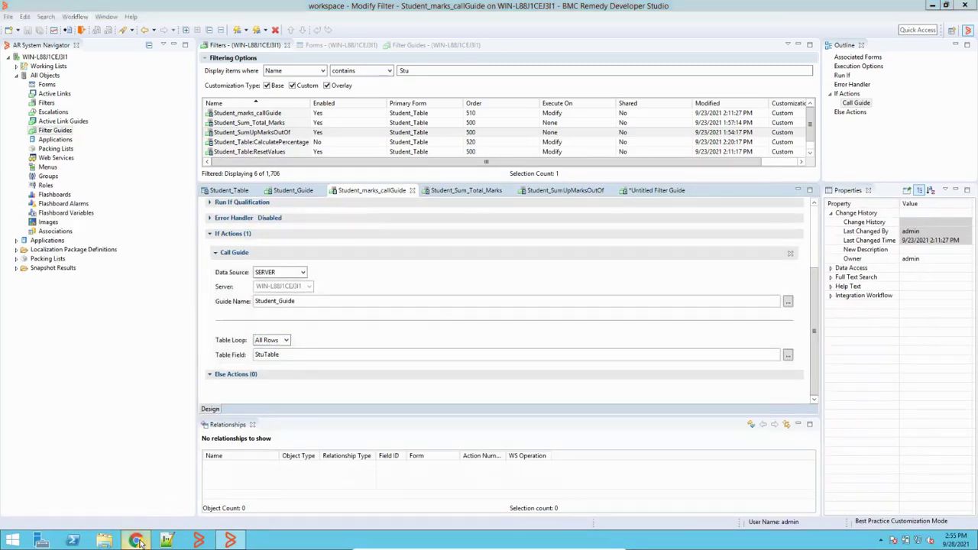
click(373, 186)
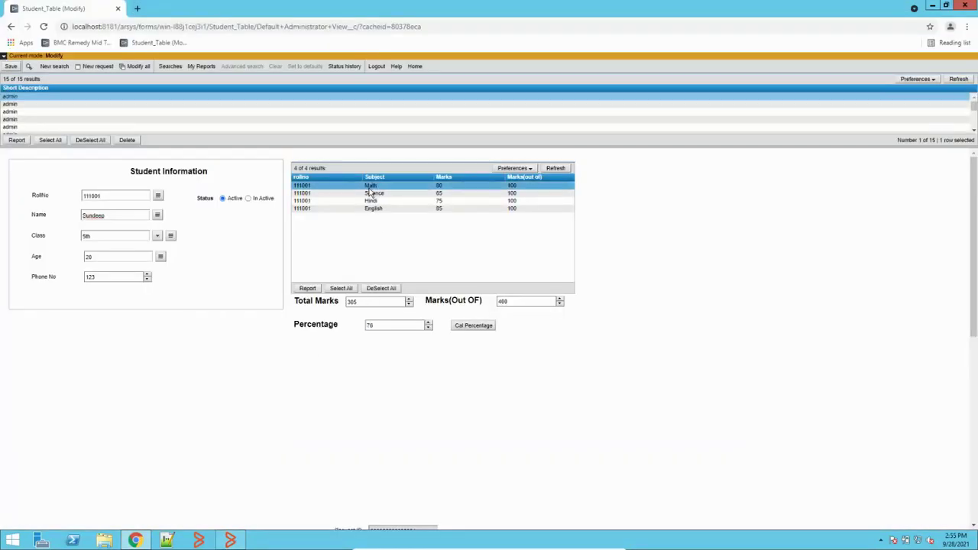
click(371, 193)
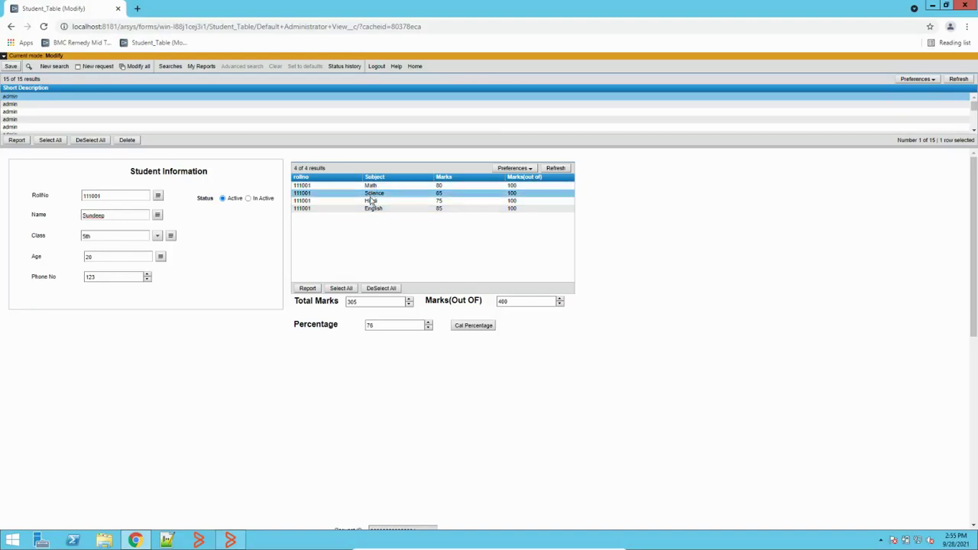
click(371, 200)
click(372, 208)
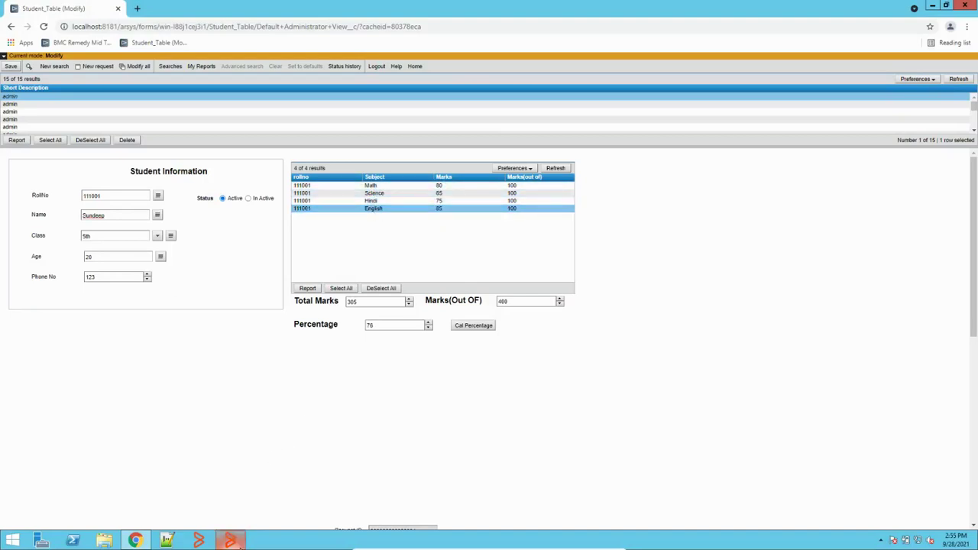
click(230, 540)
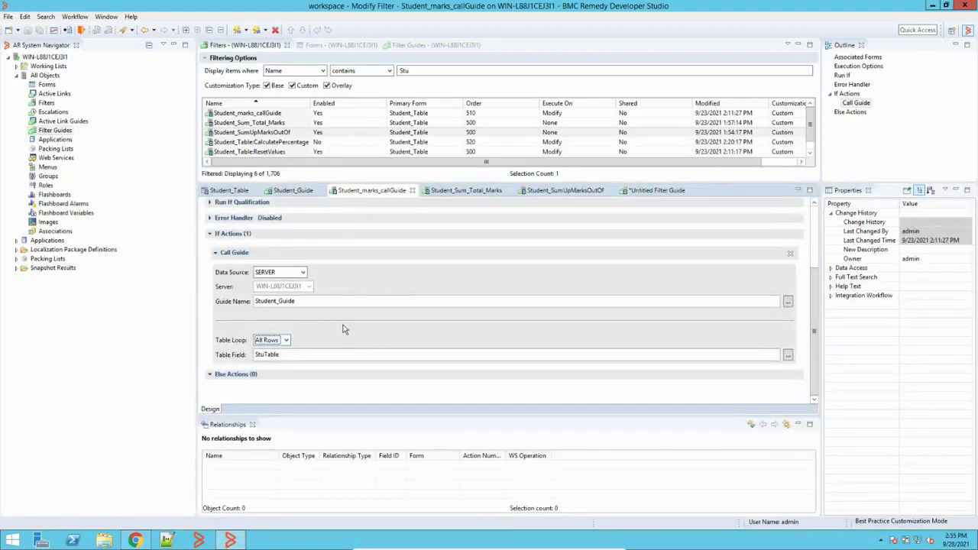
- Compare the Student_Sum_Total_Marks formula with the Marks column and the total fields of the Student_Table record in Chrome
click(482, 191)
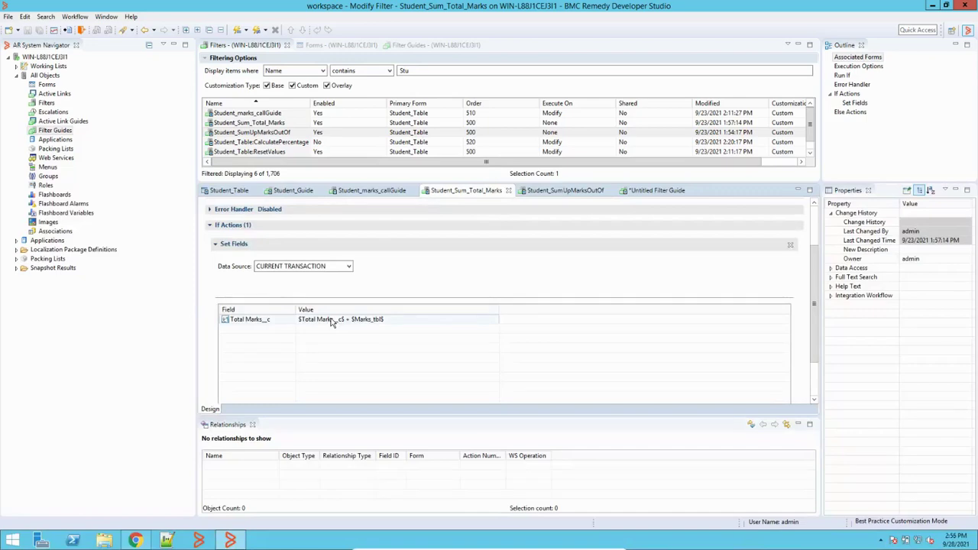
click(135, 540)
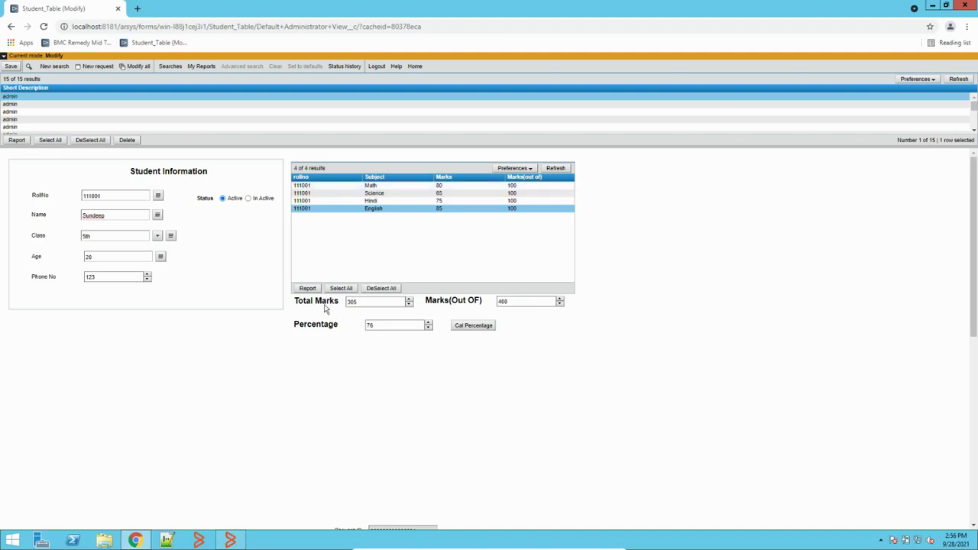
click(441, 194)
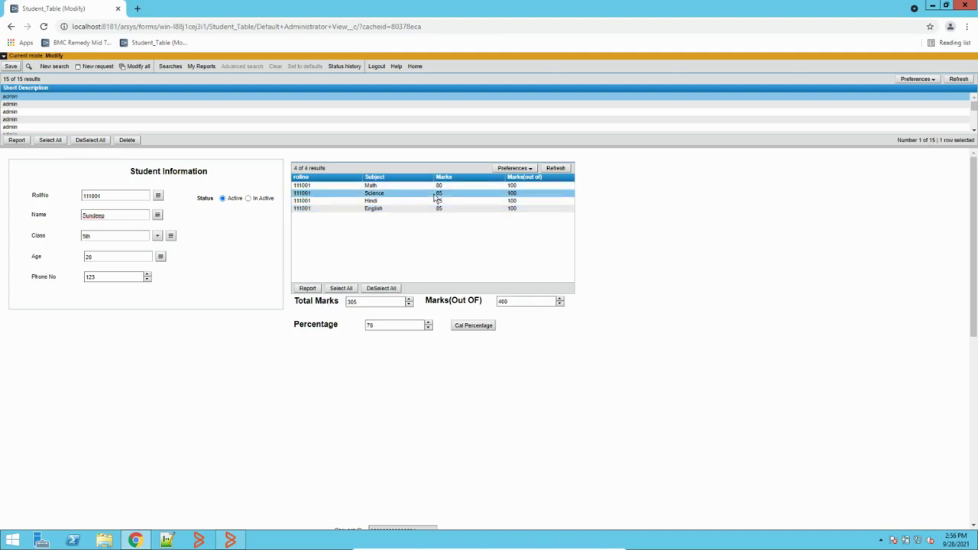
click(447, 194)
click(229, 541)
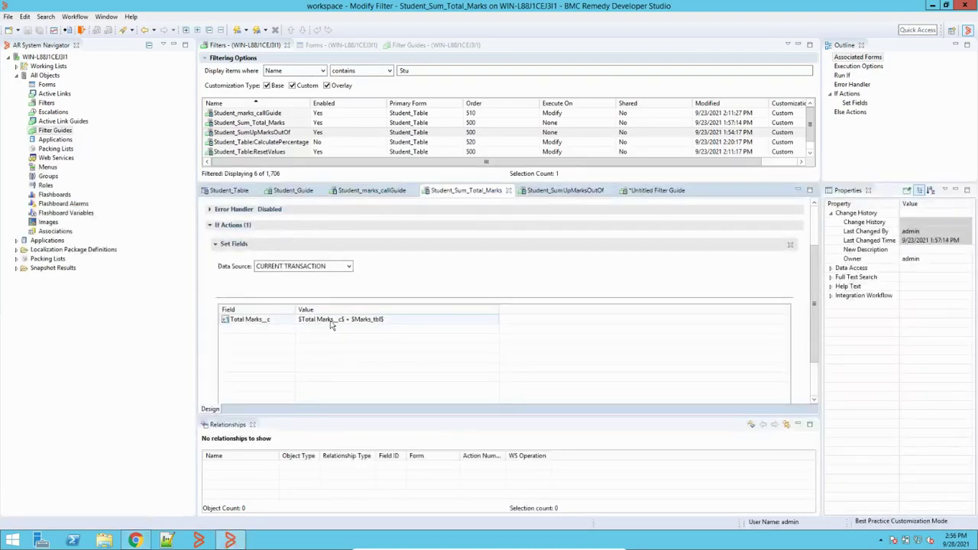
click(136, 541)
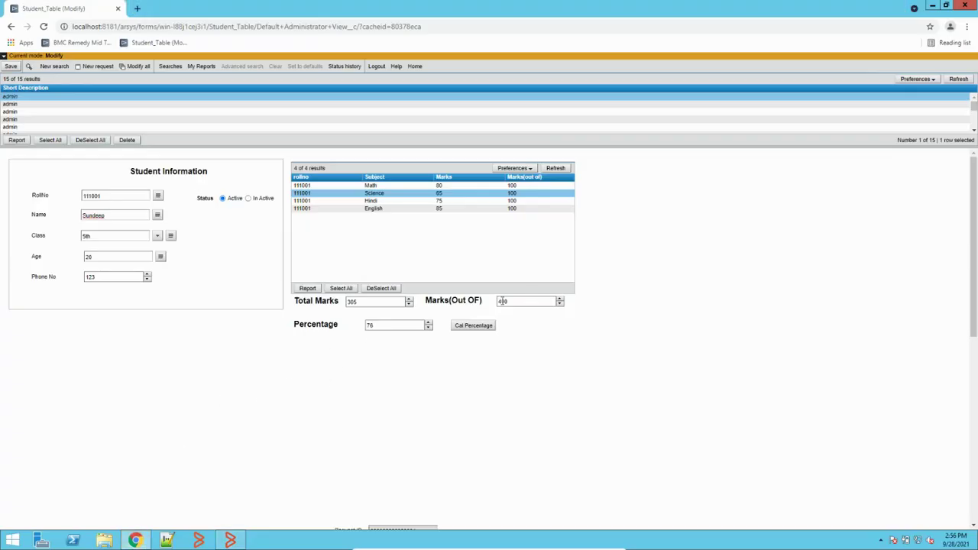
- Recheck the Call Guide action of Student_marks_callGuide against the record's Percentage field, and revisit the untitled filter guide and Student_Sum_Total_Marks
click(230, 540)
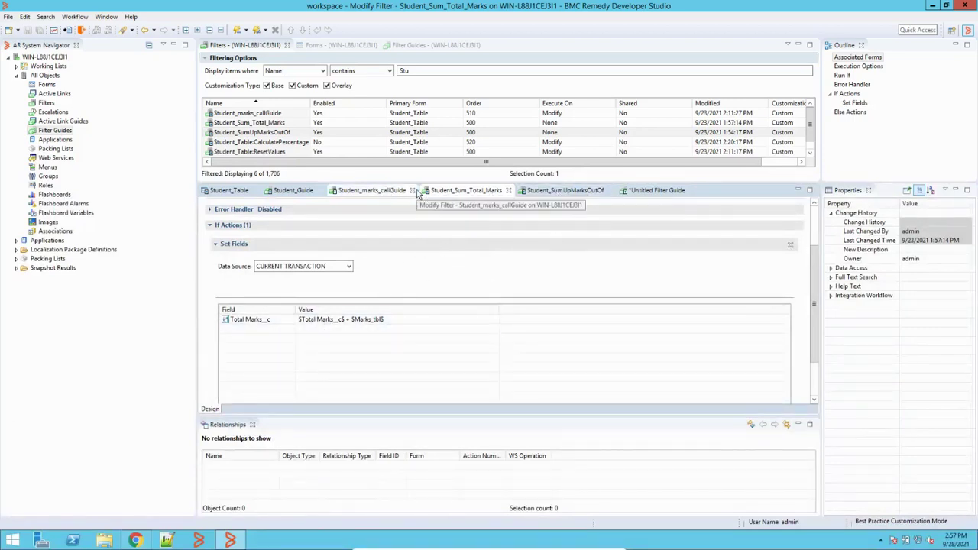
click(386, 191)
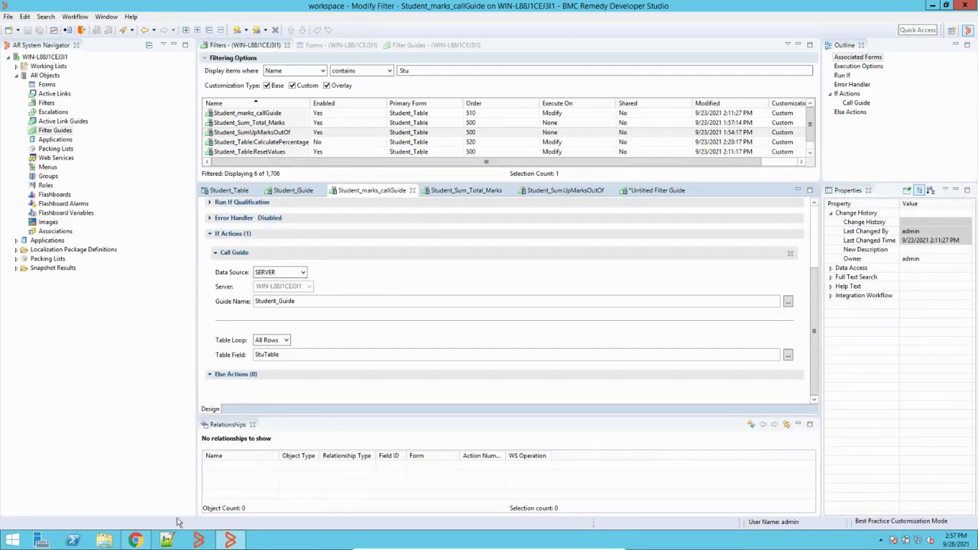
click(135, 540)
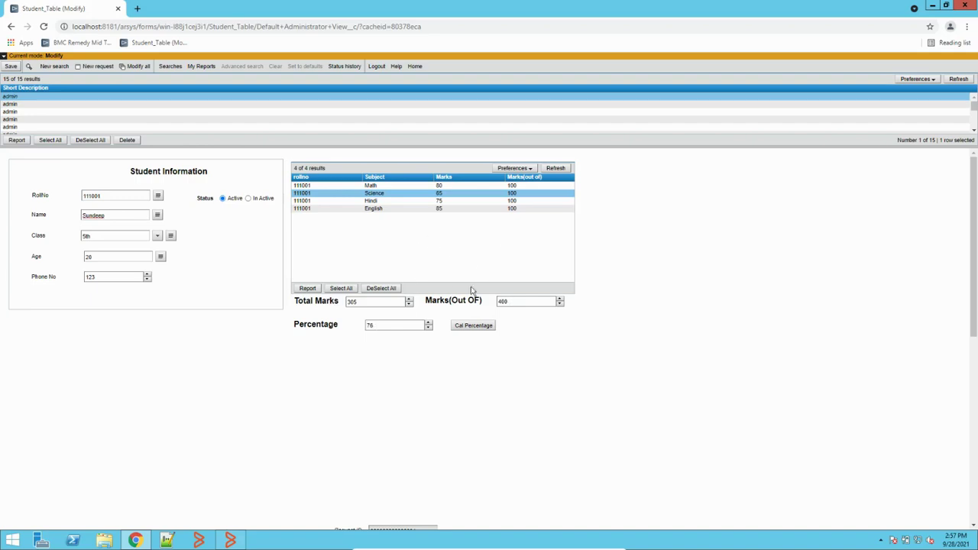
double_click(369, 325)
click(231, 540)
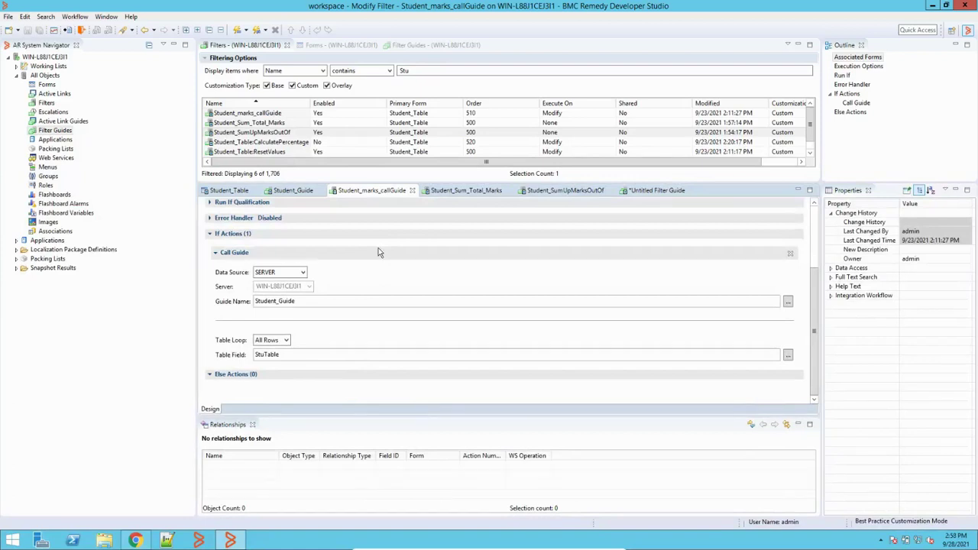
click(658, 192)
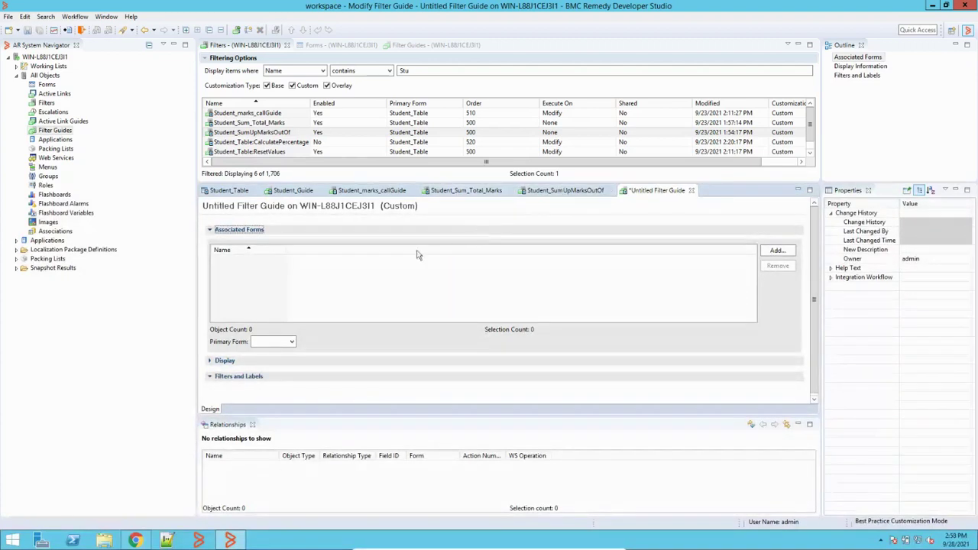
click(462, 190)
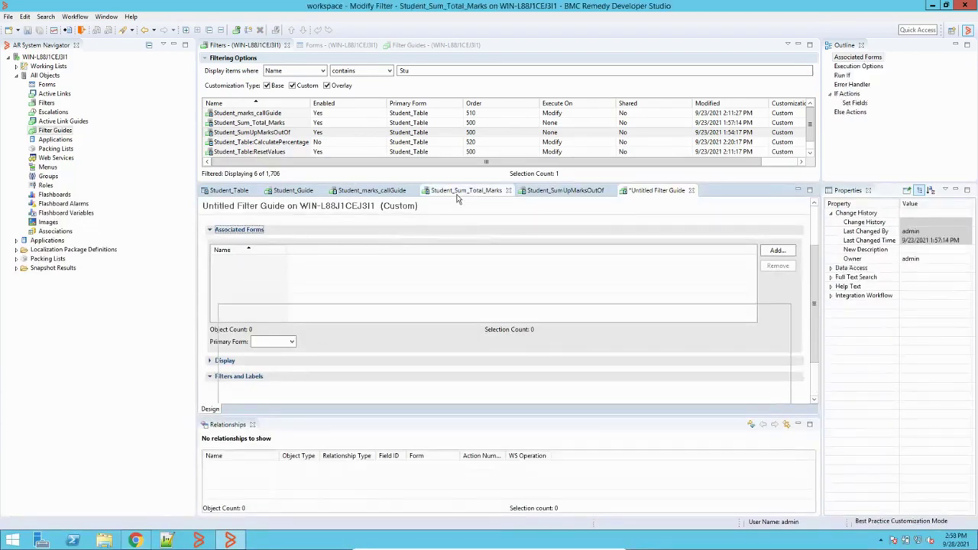